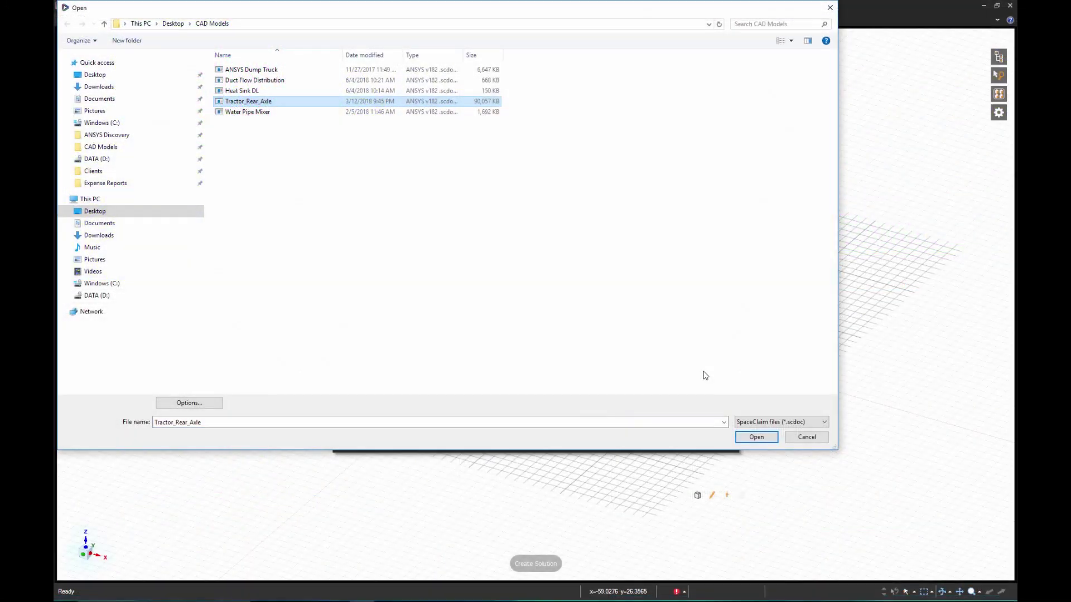
Step: Open the Tractor_Rear_Axle model and inspect the central housing up close
{"action": "left_click", "coordinate": [748, 439]}
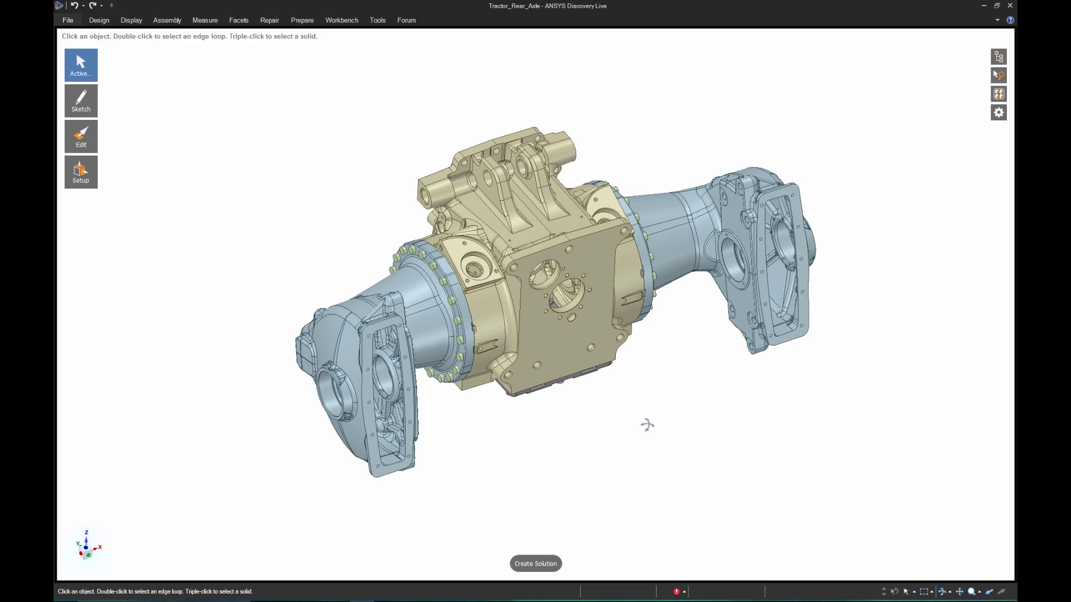
{"action": "scroll", "coordinate": [510, 309], "scroll_direction": "up", "scroll_amount": 5}
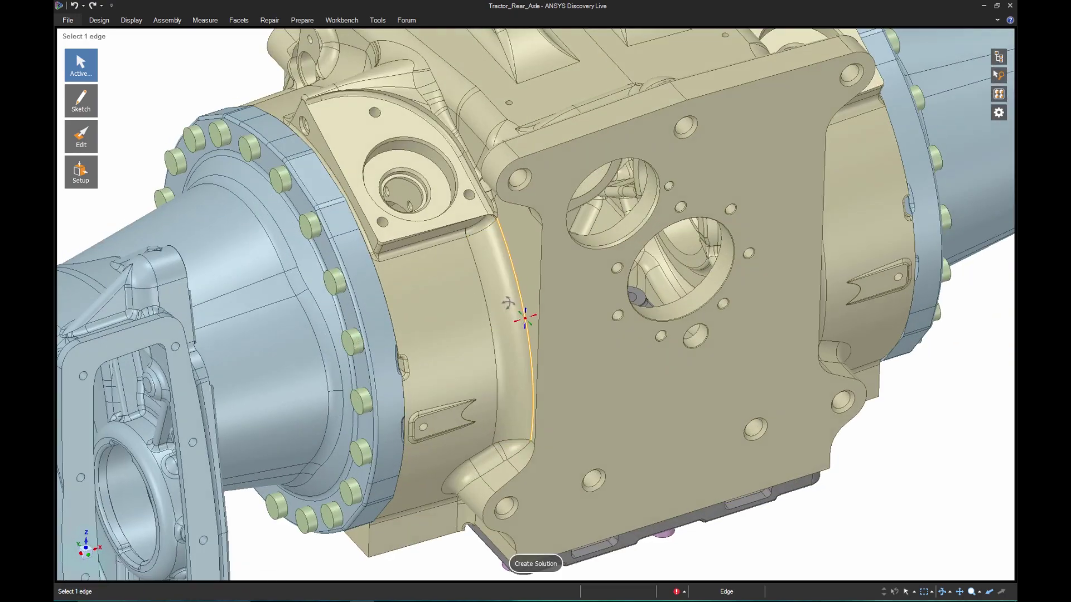
{"action": "scroll", "coordinate": [524, 318], "scroll_direction": "up", "scroll_amount": 2}
{"action": "middle_click_drag", "start_coordinate": [479, 285], "coordinate": [557, 247]}
Step: Create a structural solution that includes all bodies of the rear axle assembly, with Cast Iron as the default material
{"action": "left_click", "coordinate": [536, 564]}
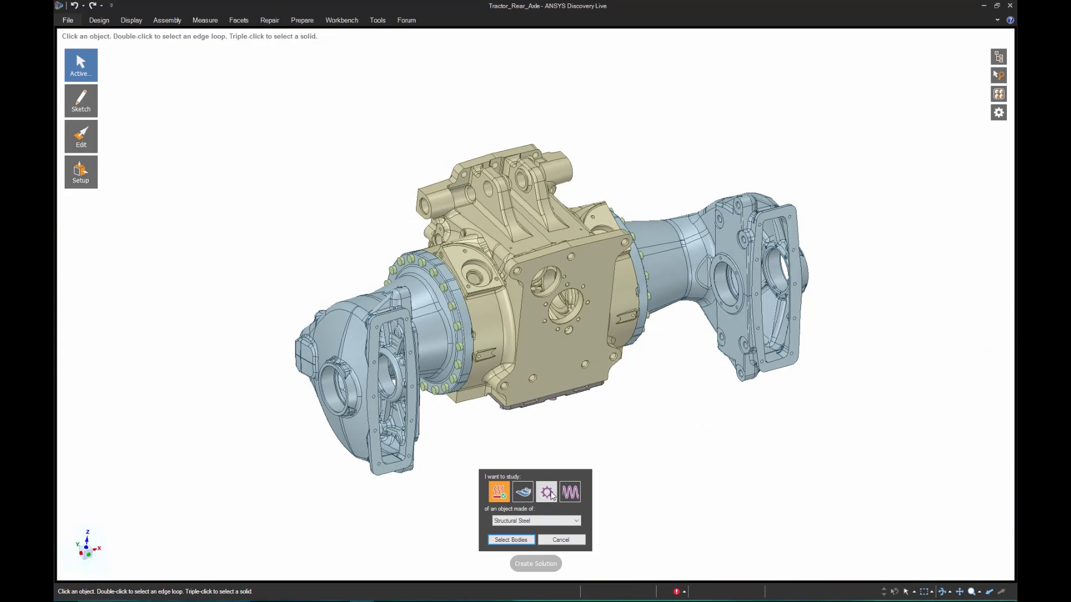
{"action": "left_click", "coordinate": [510, 539]}
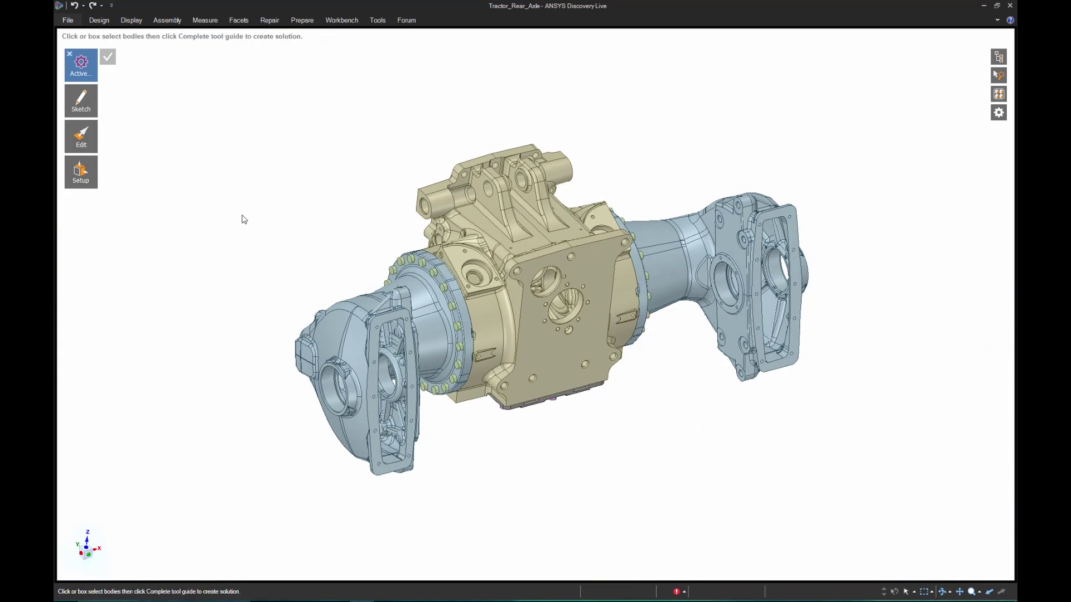
{"action": "left_click_drag", "start_coordinate": [251, 114], "coordinate": [902, 535]}
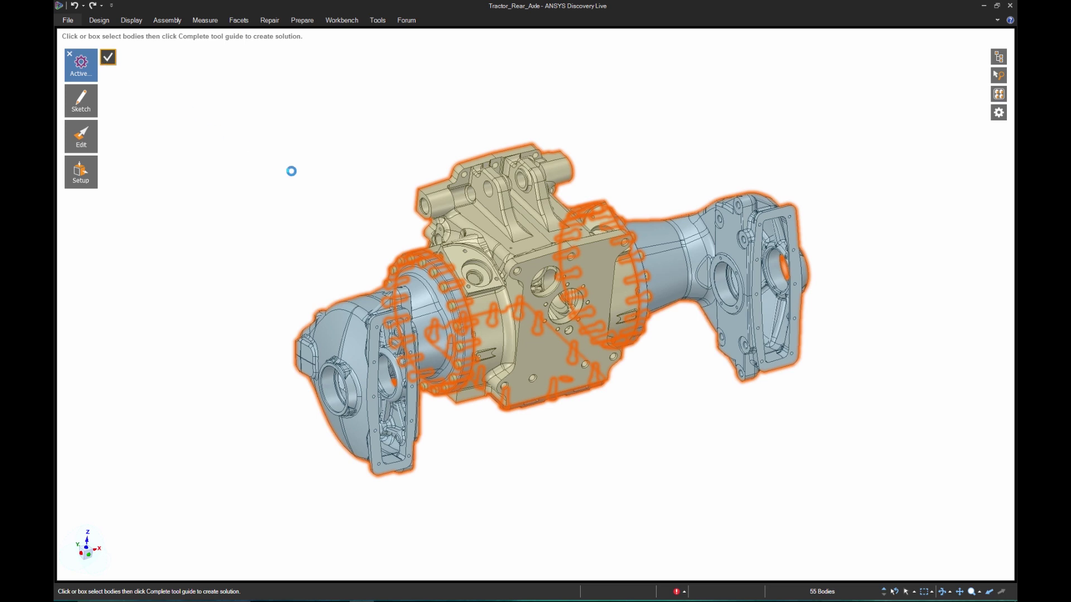
Step: Apply a fixed support to the bores of the two upright lugs on top of the central housing
{"action": "scroll", "coordinate": [480, 192], "scroll_direction": "up", "scroll_amount": 5}
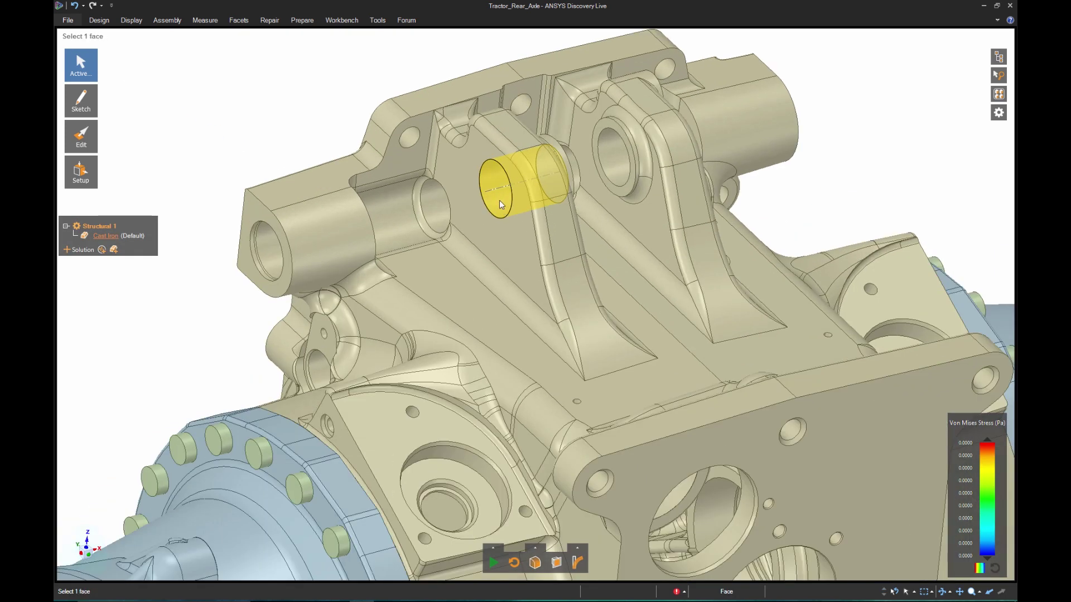
{"action": "left_click", "coordinate": [500, 204]}
{"action": "left_click", "coordinate": [619, 157], "text": "ctrl"}
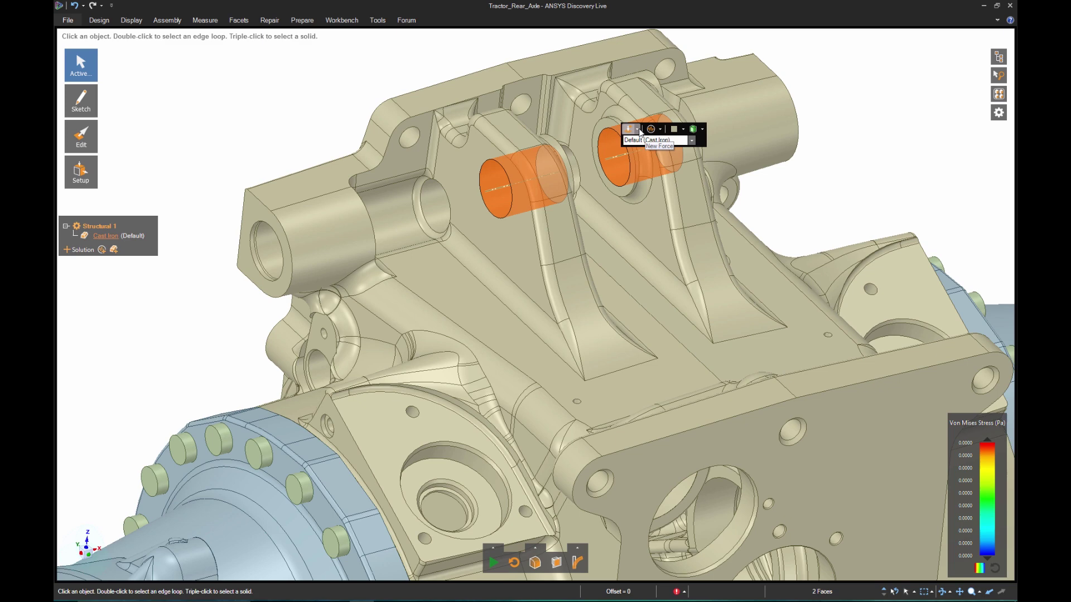
{"action": "left_click", "coordinate": [637, 129]}
{"action": "left_click", "coordinate": [655, 156]}
Step: Apply a 100000 N downward force to the rectangular flange faces at both outer ends of the axle
{"action": "scroll", "coordinate": [780, 223], "scroll_direction": "down", "scroll_amount": 6}
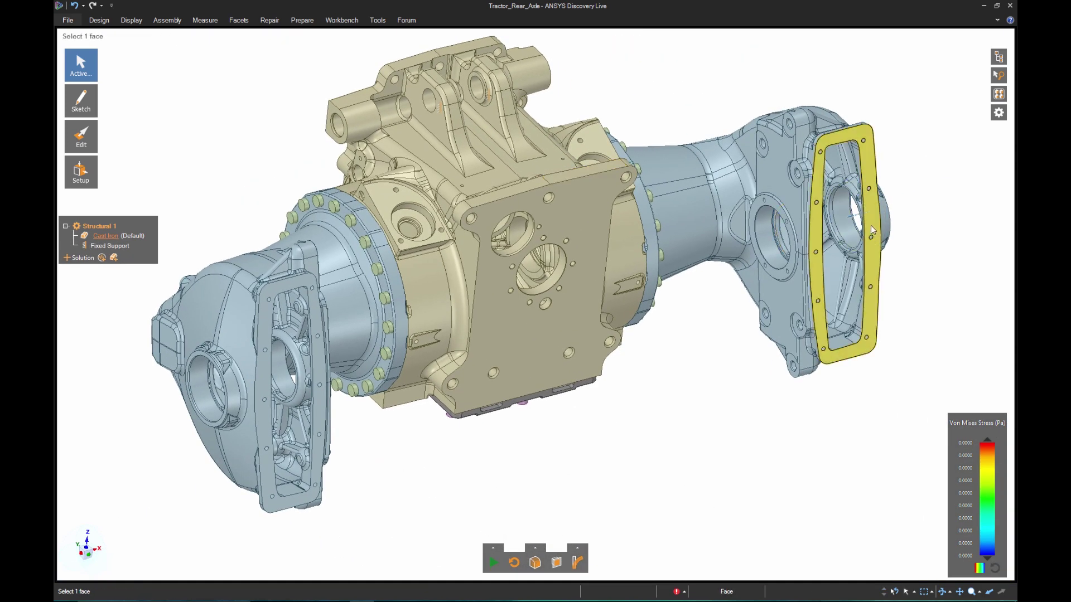
{"action": "left_click", "coordinate": [873, 230]}
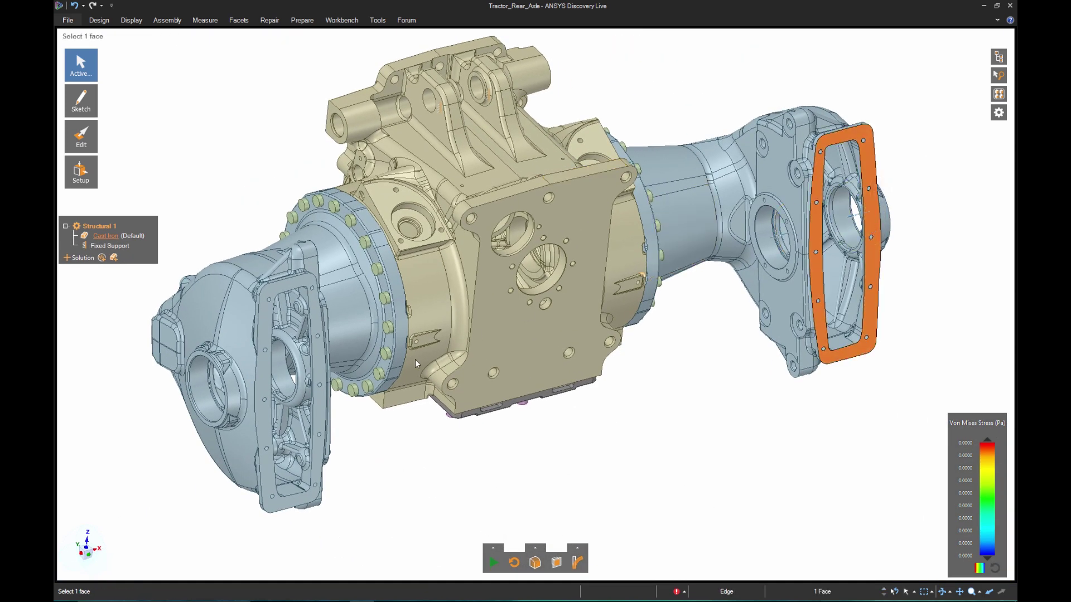
{"action": "left_click", "coordinate": [323, 377], "text": "ctrl"}
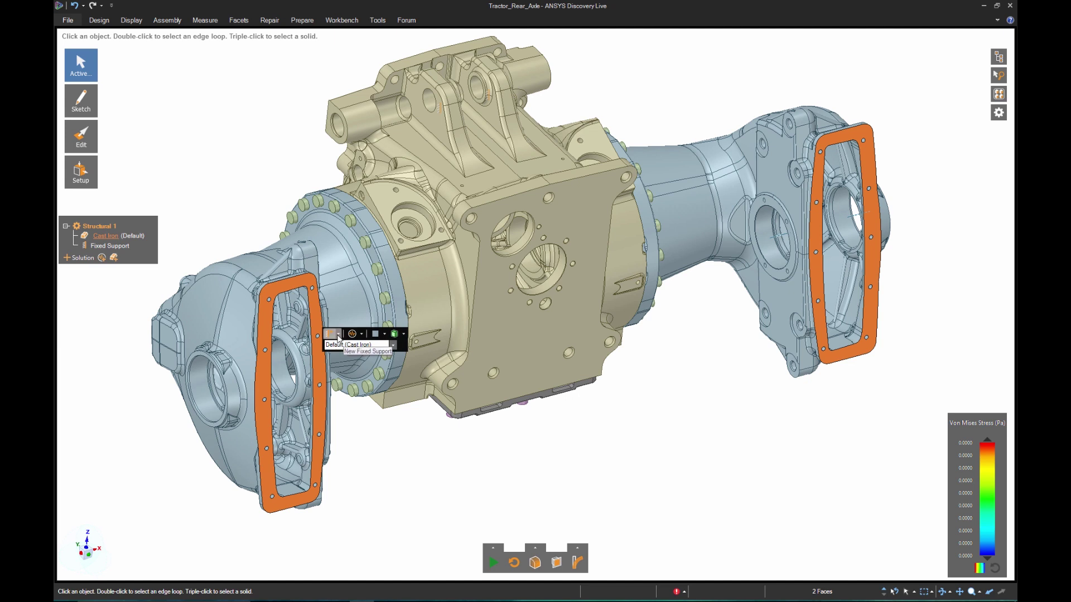
{"action": "left_click", "coordinate": [337, 334]}
{"action": "left_click", "coordinate": [352, 369]}
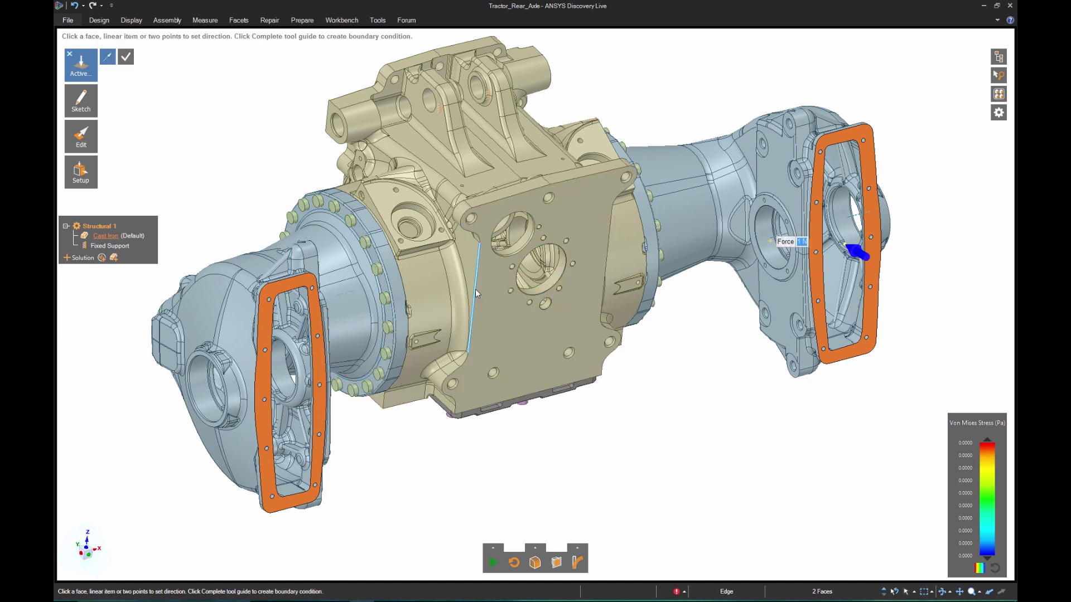
{"action": "key", "text": "Return"}
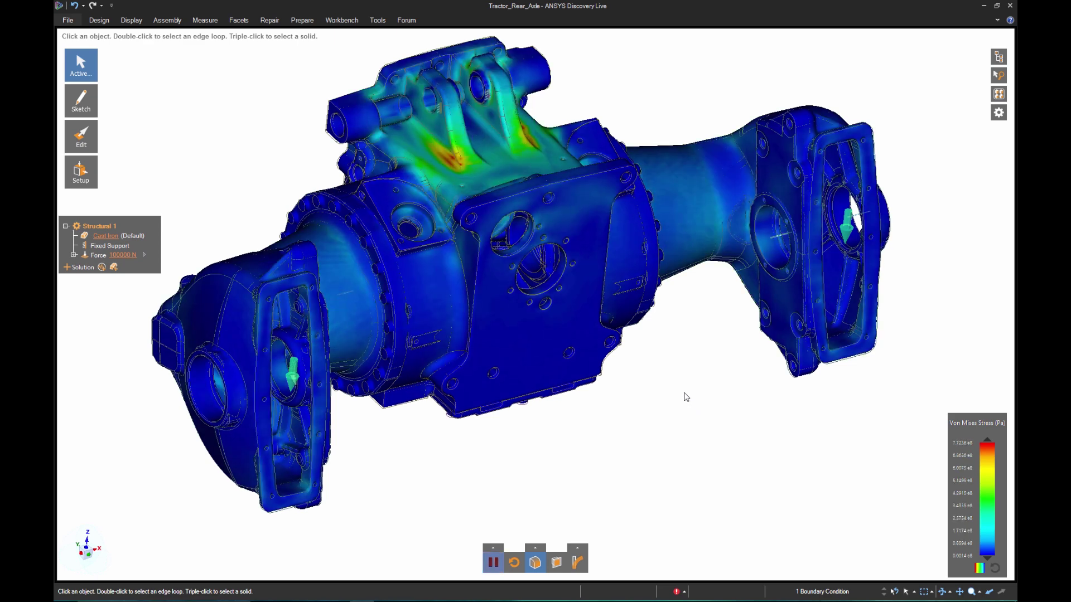
Step: Switch the von Mises stress legend to discrete colour bands
{"action": "middle_click_drag", "start_coordinate": [686, 397], "coordinate": [724, 447], "text": "ctrl"}
{"action": "left_click", "coordinate": [979, 570]}
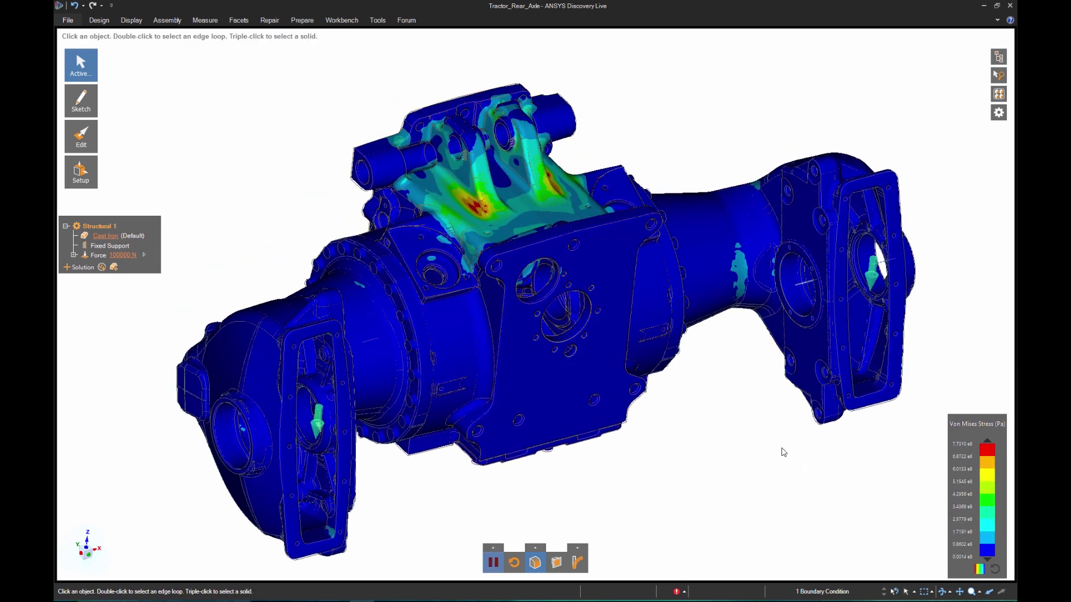
Step: Add a maximum stress calculation on the two highly stressed fillet faces at the base of the first lug
{"action": "scroll", "coordinate": [485, 214], "scroll_direction": "up", "scroll_amount": 5}
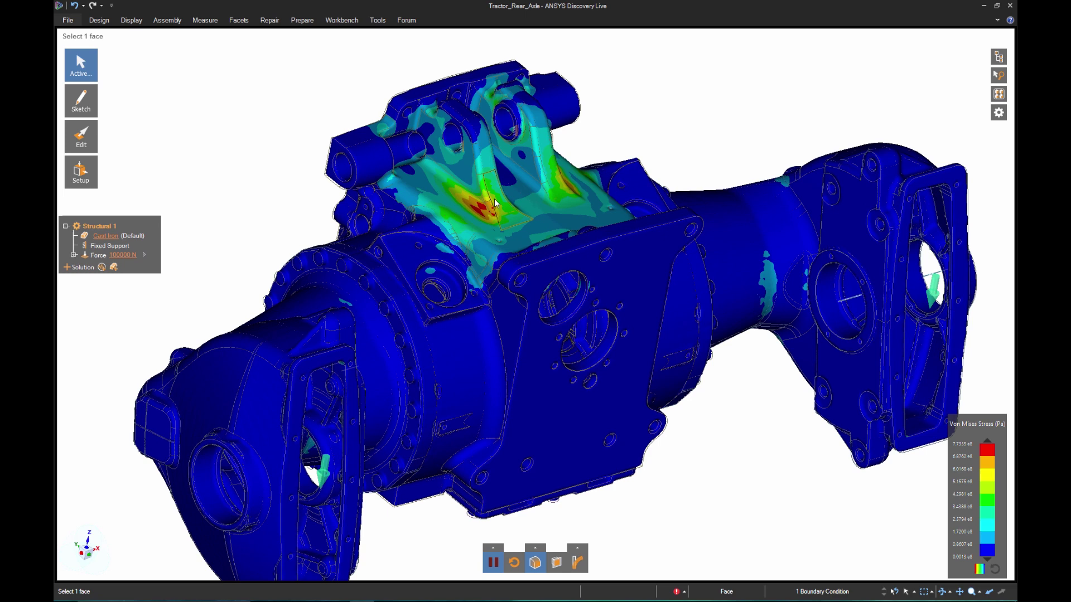
{"action": "left_click", "coordinate": [484, 217]}
{"action": "left_click", "coordinate": [464, 214], "text": "ctrl"}
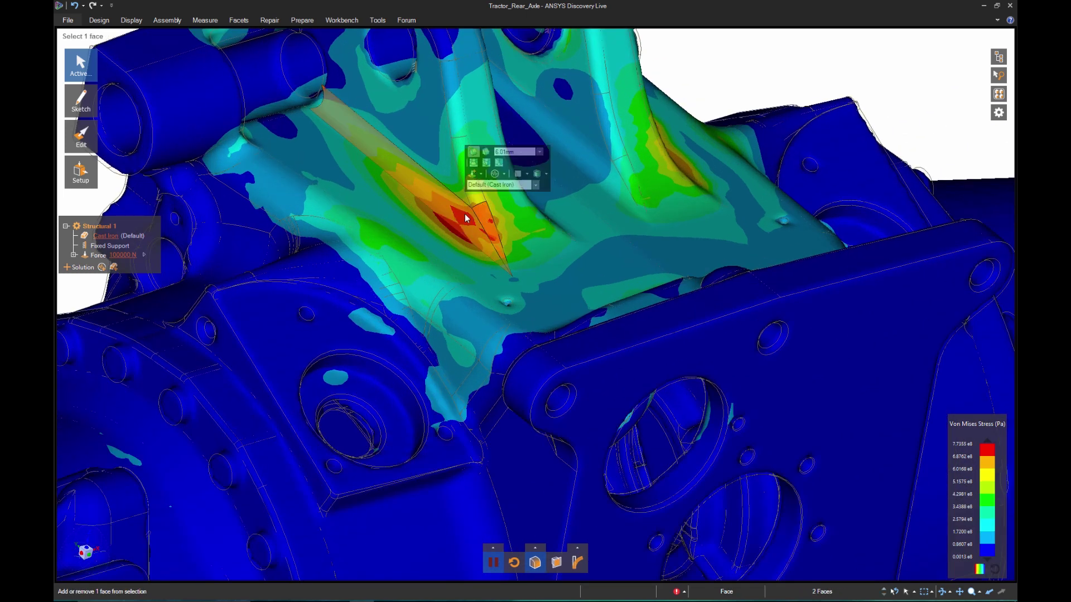
{"action": "left_click", "coordinate": [504, 174]}
{"action": "left_click", "coordinate": [521, 187]}
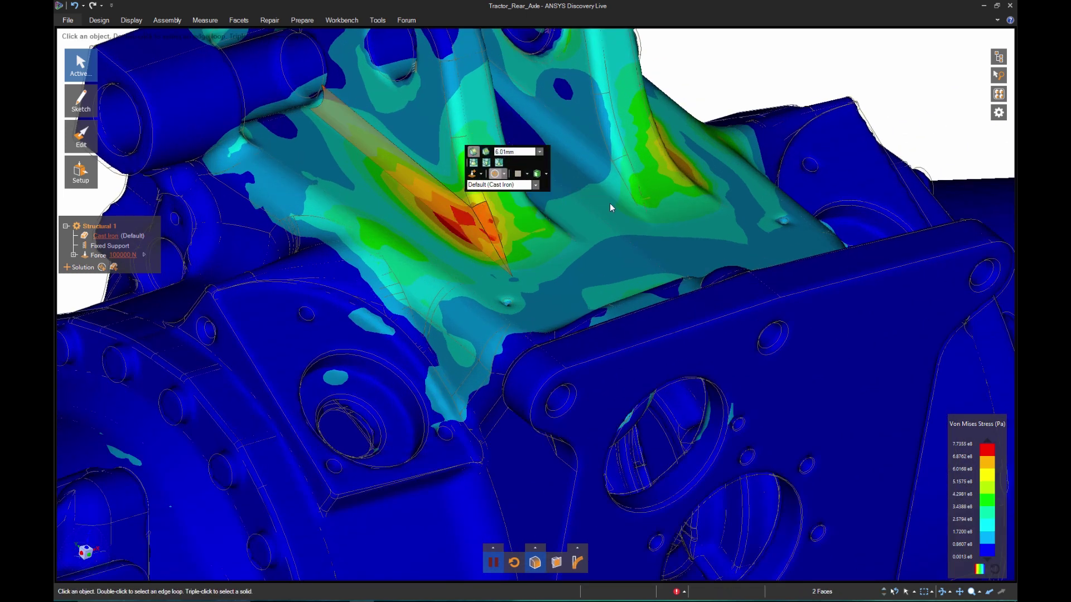
Step: Add the two gusset bodies on either side of the first lug to the simulation bodies
{"action": "scroll", "coordinate": [698, 213], "scroll_direction": "down", "scroll_amount": 3}
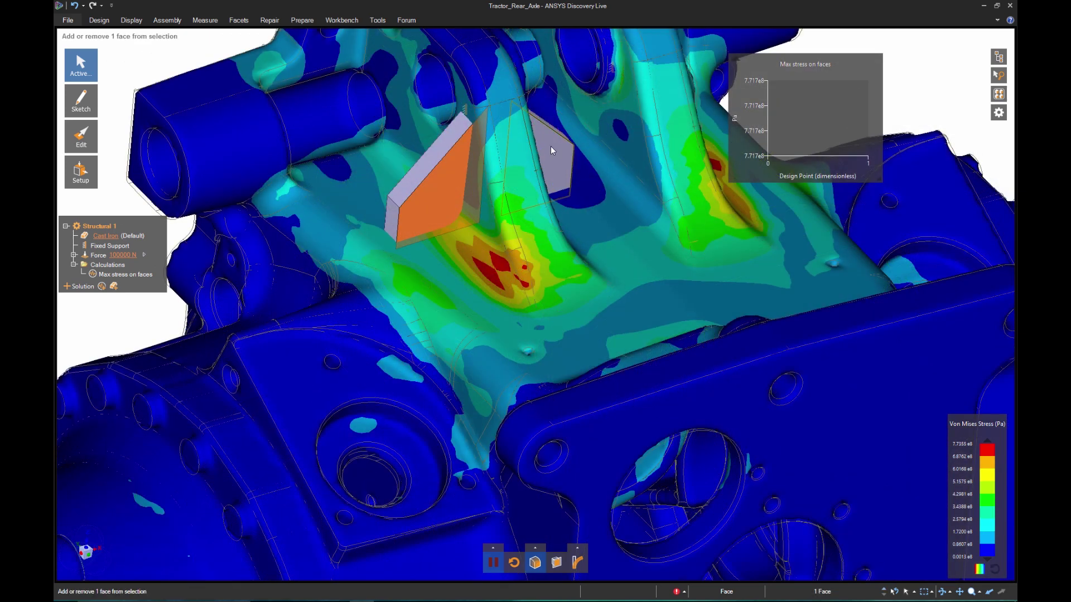
{"action": "left_click", "coordinate": [551, 147], "text": "ctrl"}
{"action": "right_click", "coordinate": [551, 146]}
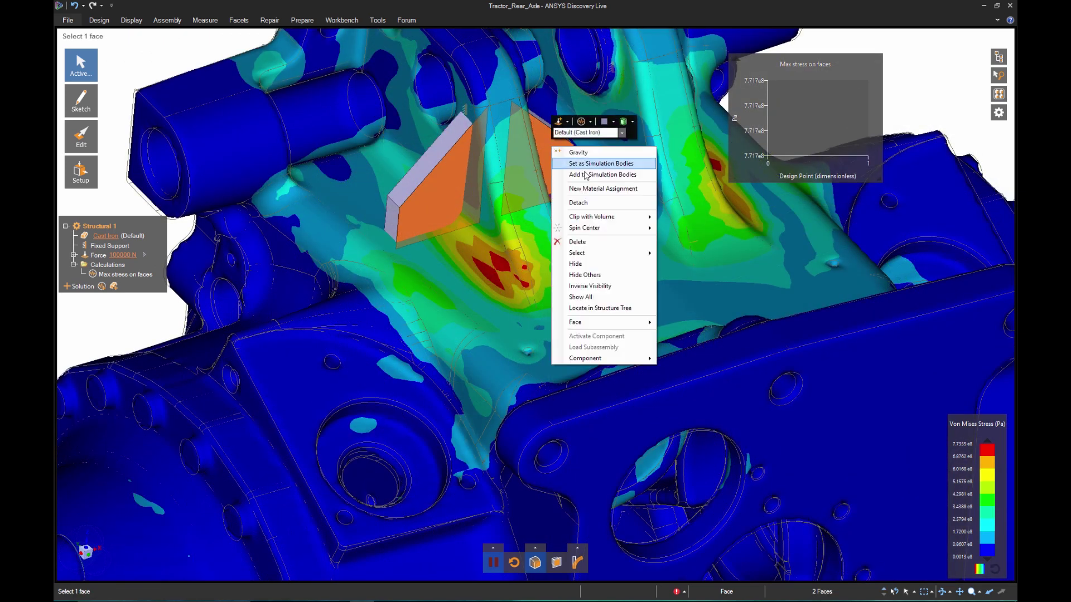
{"action": "key", "text": "Escape"}
{"action": "left_click", "coordinate": [171, 50]}
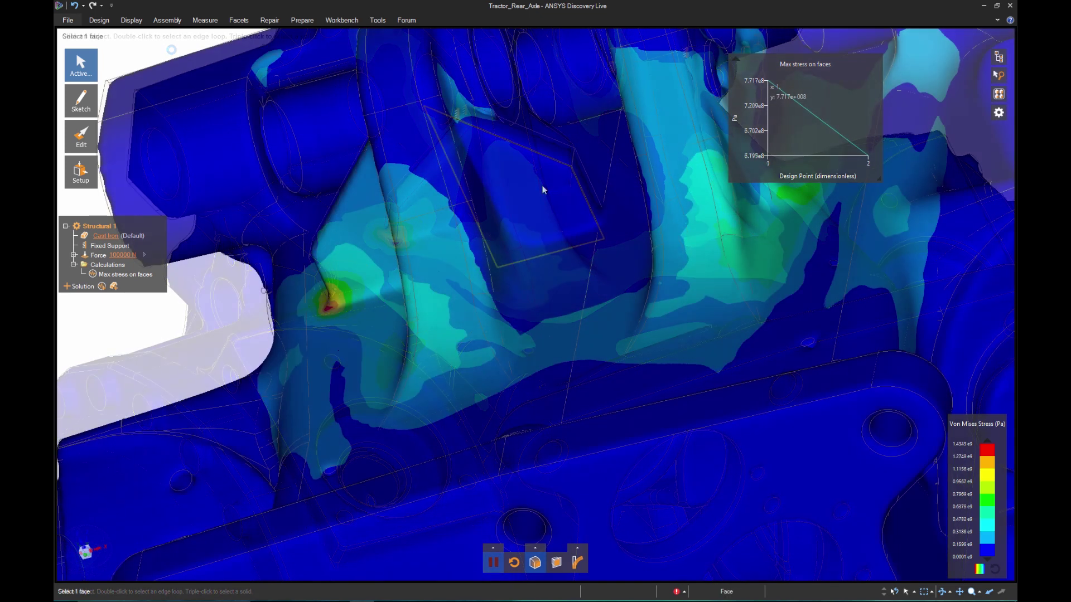
Step: Remove the lightly stressed gusset body between the two lugs
{"action": "left_click", "coordinate": [544, 190]}
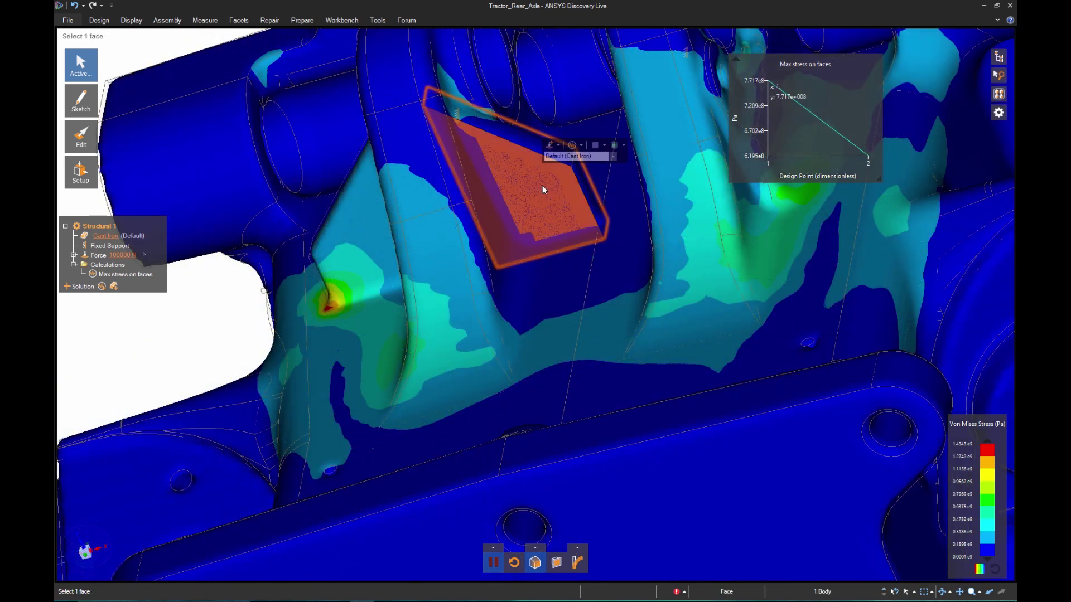
{"action": "left_click", "coordinate": [197, 301]}
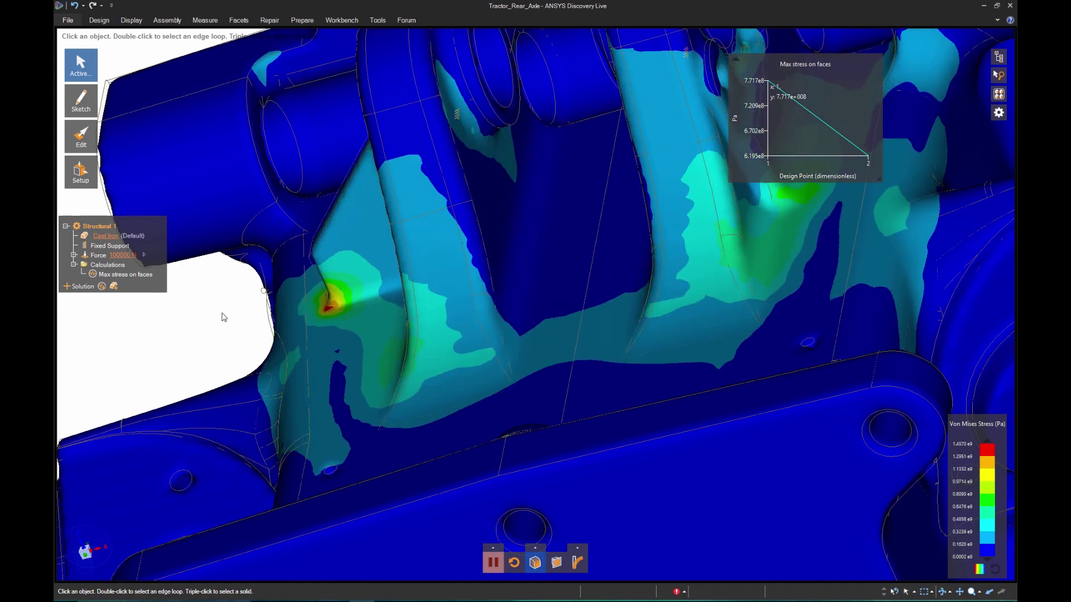
Step: Examine the updated stress around the remaining gusset and across the whole axle, and collapse the maximum stress chart
{"action": "scroll", "coordinate": [224, 318], "scroll_direction": "down", "scroll_amount": 3}
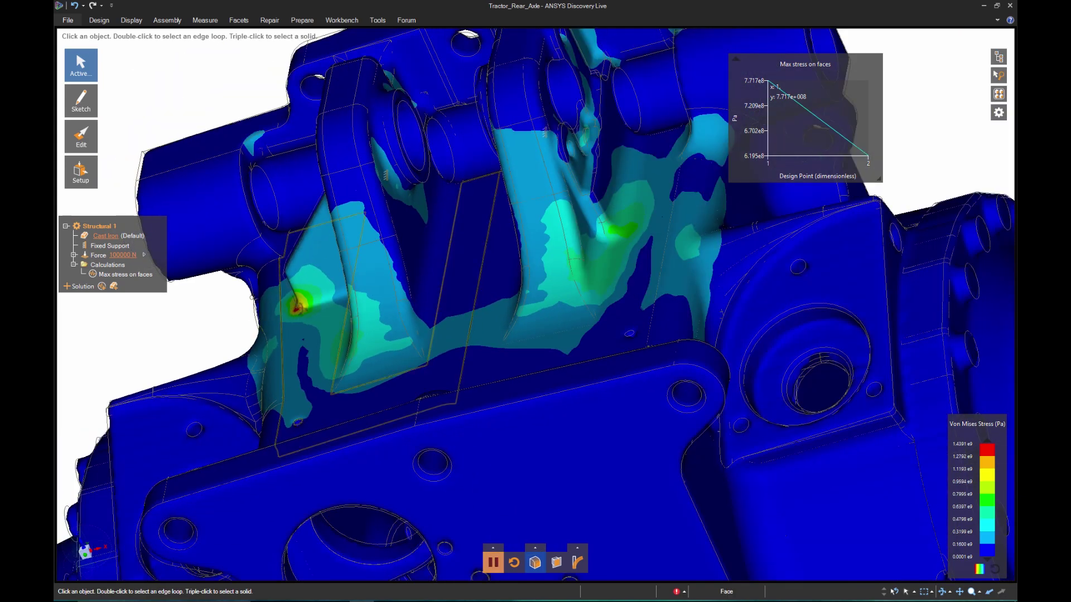
{"action": "middle_click_drag", "start_coordinate": [298, 306], "coordinate": [393, 294]}
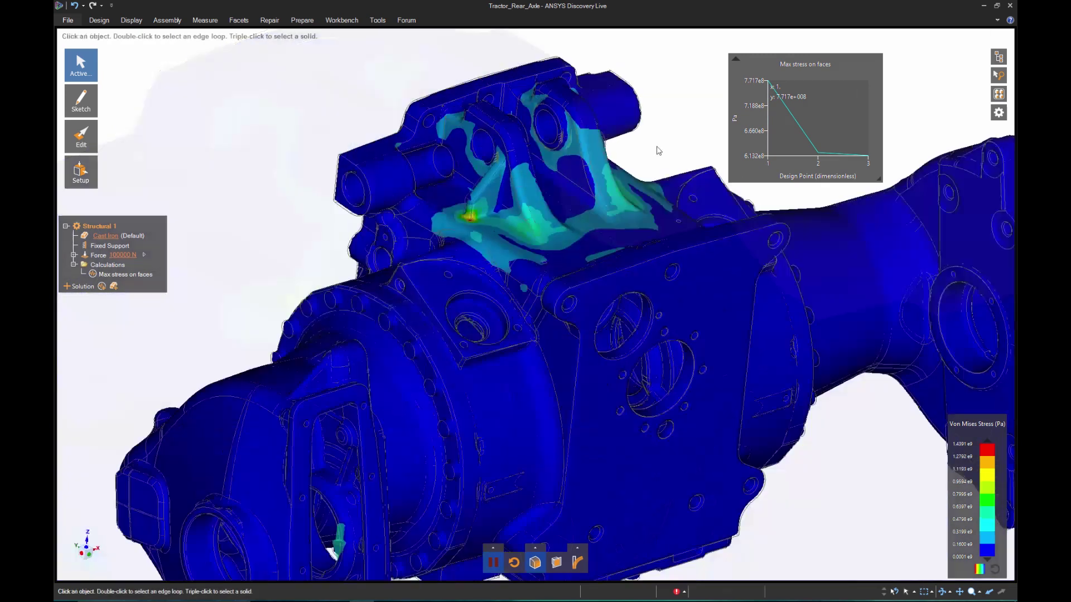
{"action": "scroll", "coordinate": [678, 121], "scroll_direction": "down", "scroll_amount": 2}
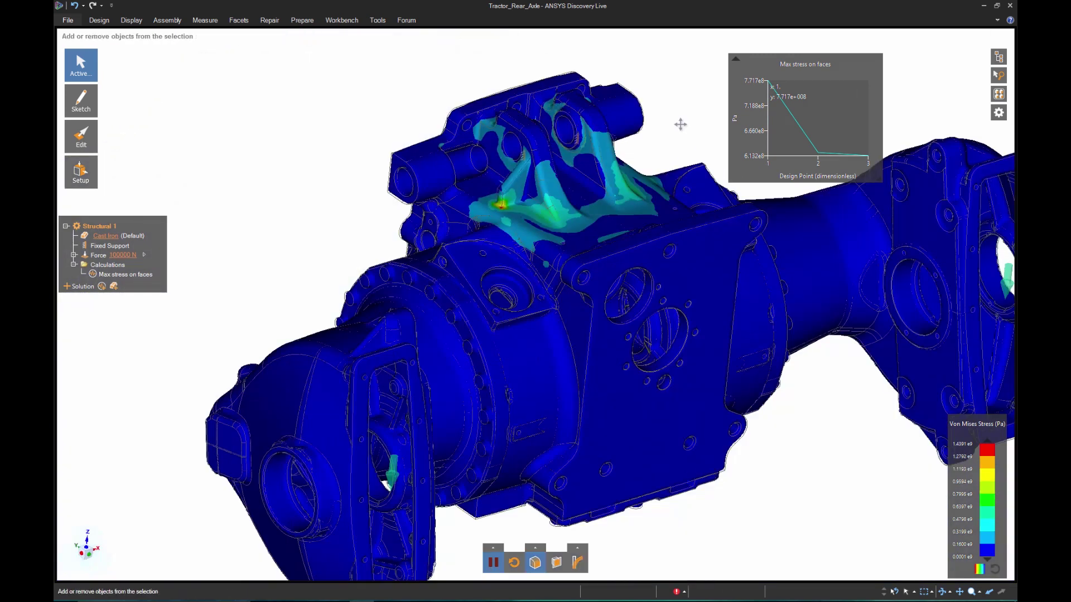
{"action": "middle_click_drag", "start_coordinate": [678, 122], "coordinate": [601, 105], "text": "ctrl"}
{"action": "scroll", "coordinate": [623, 114], "scroll_direction": "down", "scroll_amount": 3}
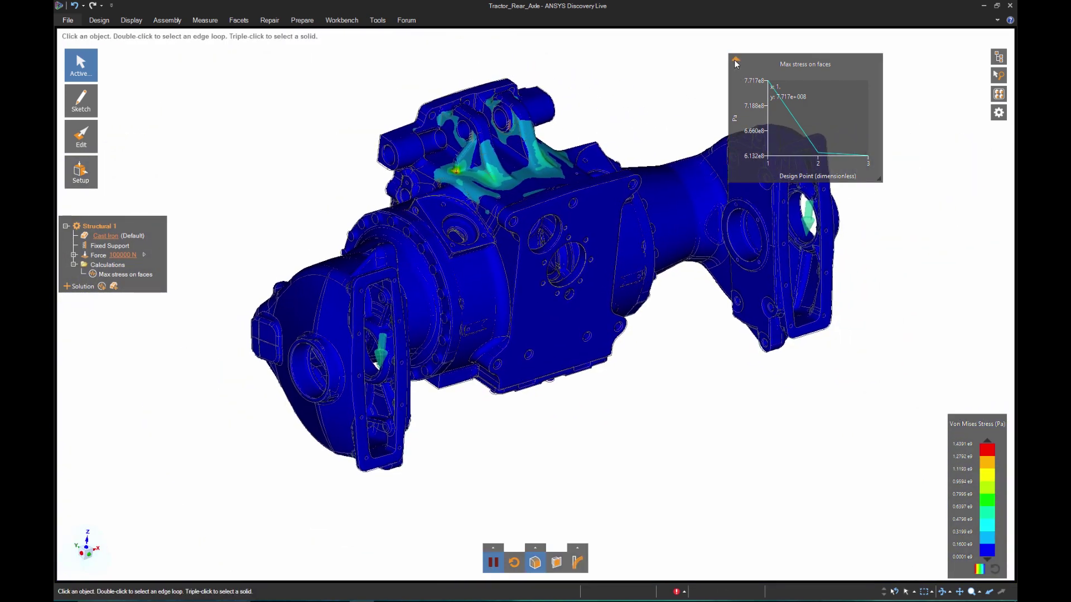
{"action": "left_click", "coordinate": [736, 60]}
{"action": "middle_click_drag", "start_coordinate": [679, 98], "coordinate": [669, 67]}
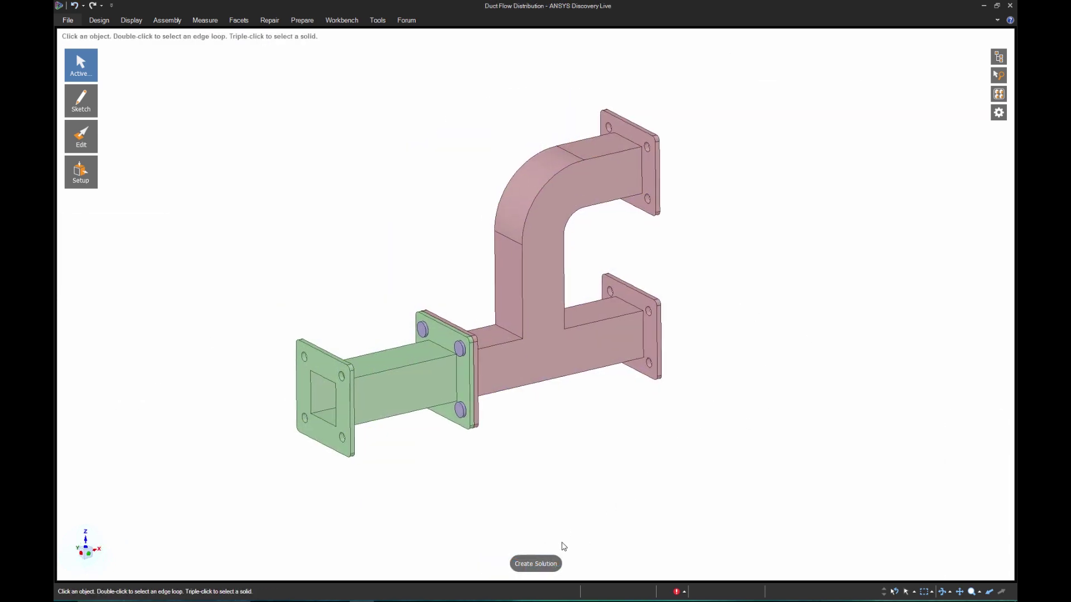
Step: Start a fluid solution for the duct using Air (20C), with a fluid volume created for internal flow
{"action": "left_click", "coordinate": [542, 562]}
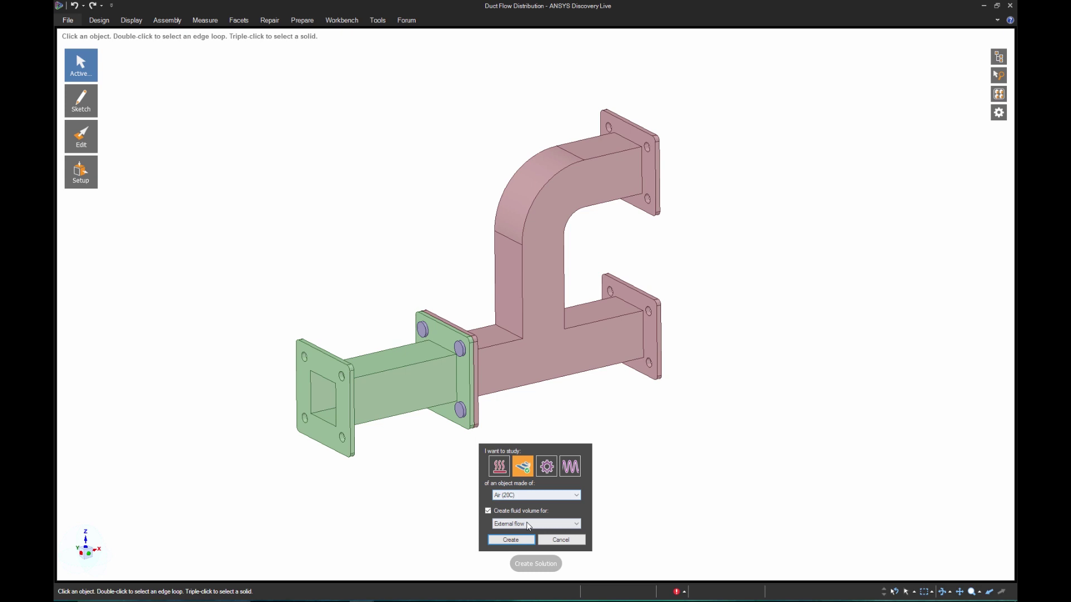
{"action": "left_click", "coordinate": [528, 524]}
{"action": "left_click", "coordinate": [523, 537]}
{"action": "left_click", "coordinate": [519, 540]}
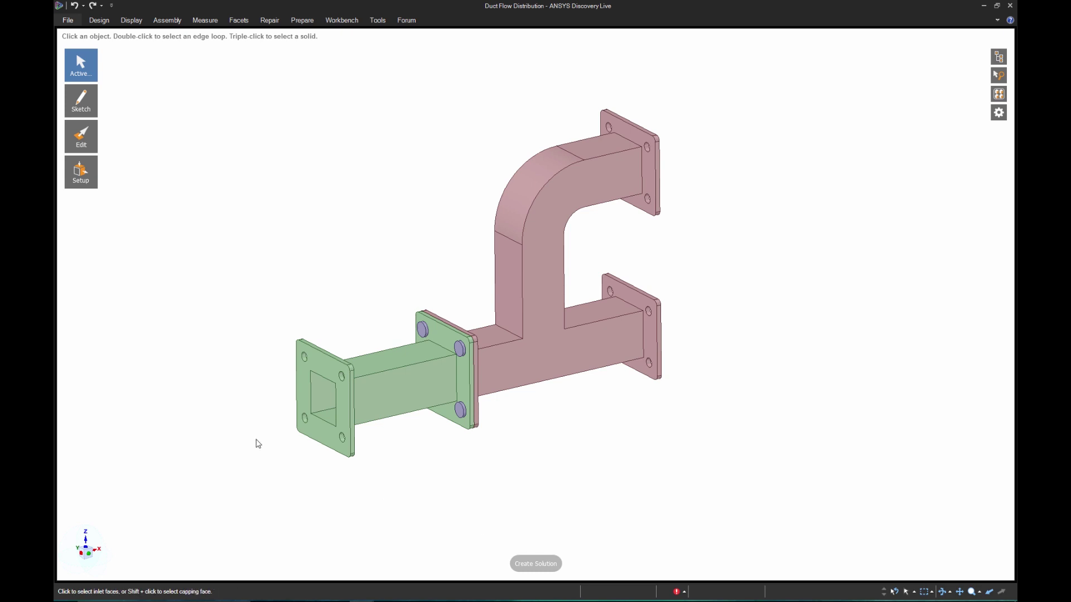
Step: Define the green duct's open flange face as the flow inlet and the two pink branch flange faces as exits
{"action": "left_click", "coordinate": [322, 366]}
{"action": "middle_click_drag", "start_coordinate": [664, 468], "coordinate": [674, 428]}
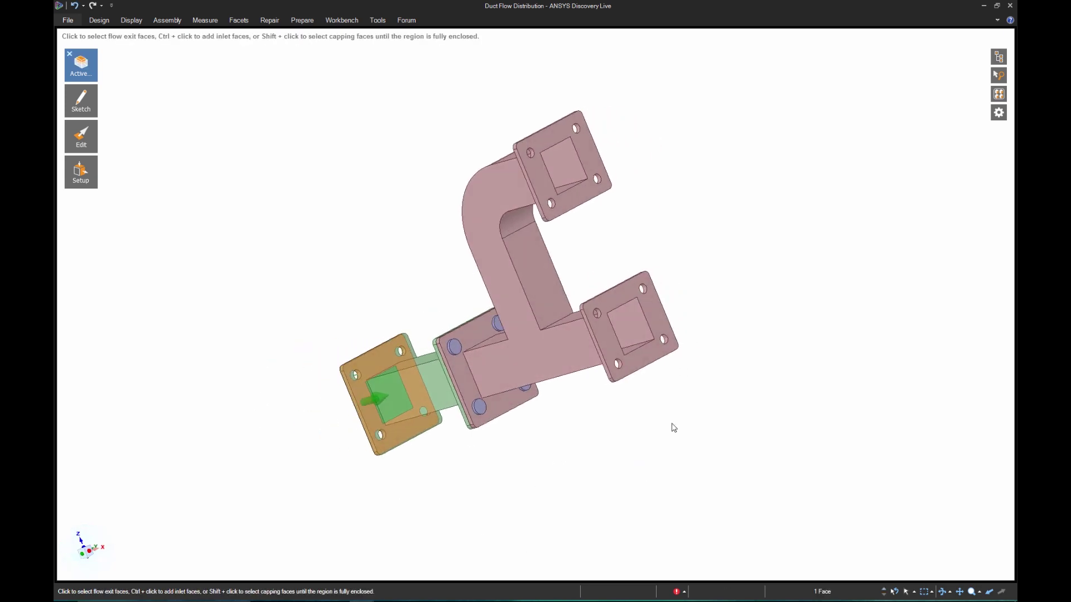
{"action": "left_click", "coordinate": [552, 138]}
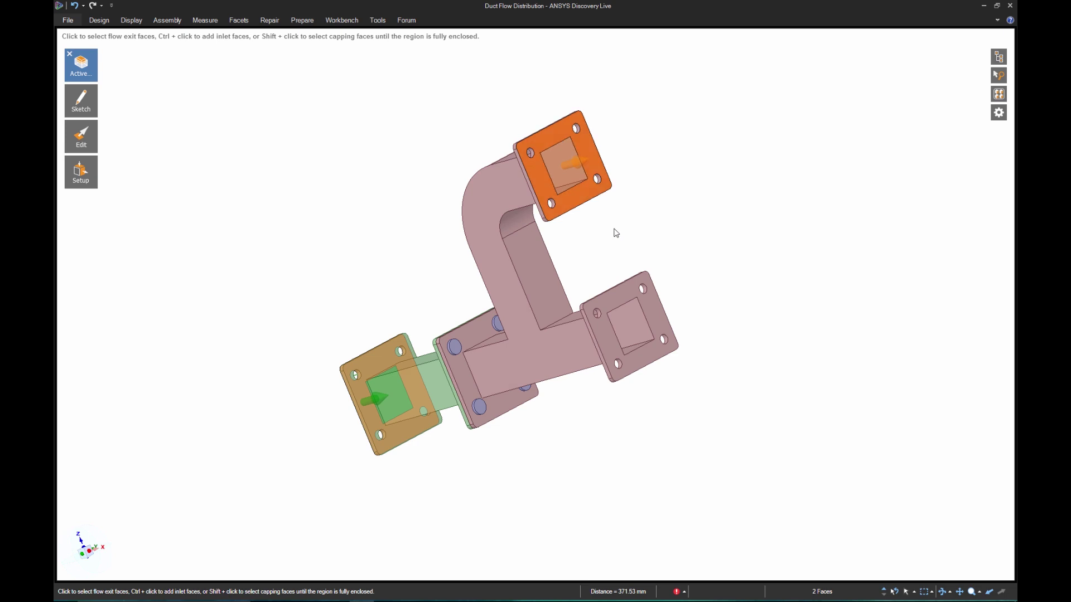
{"action": "left_click", "coordinate": [614, 299]}
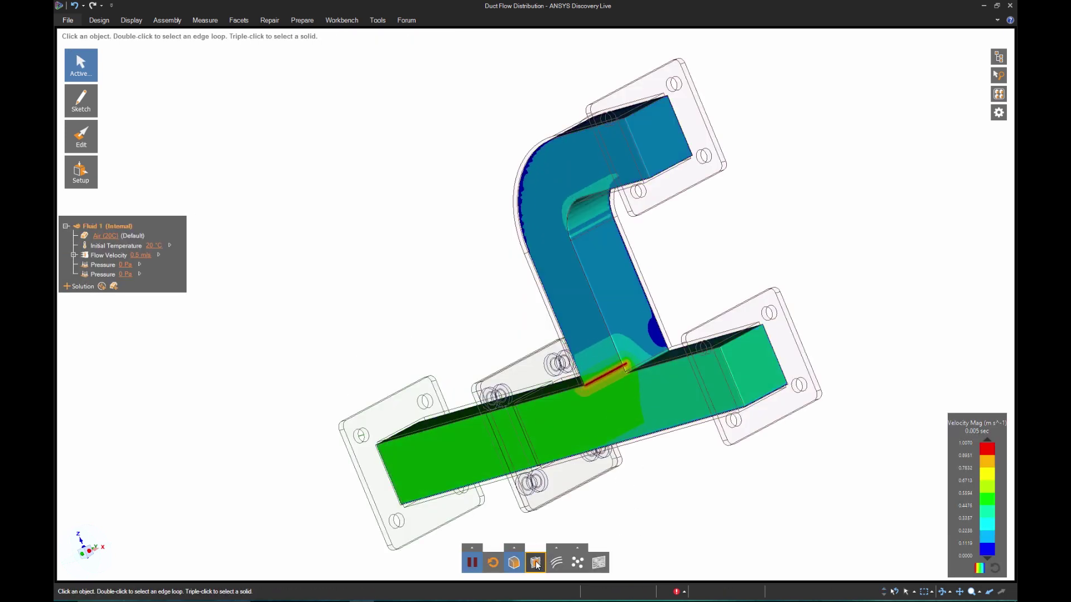
Step: Set the velocity result's rendering method to Surface and show it on a lengthwise cross-section through the duct
{"action": "middle_click_drag", "start_coordinate": [557, 560], "coordinate": [797, 516]}
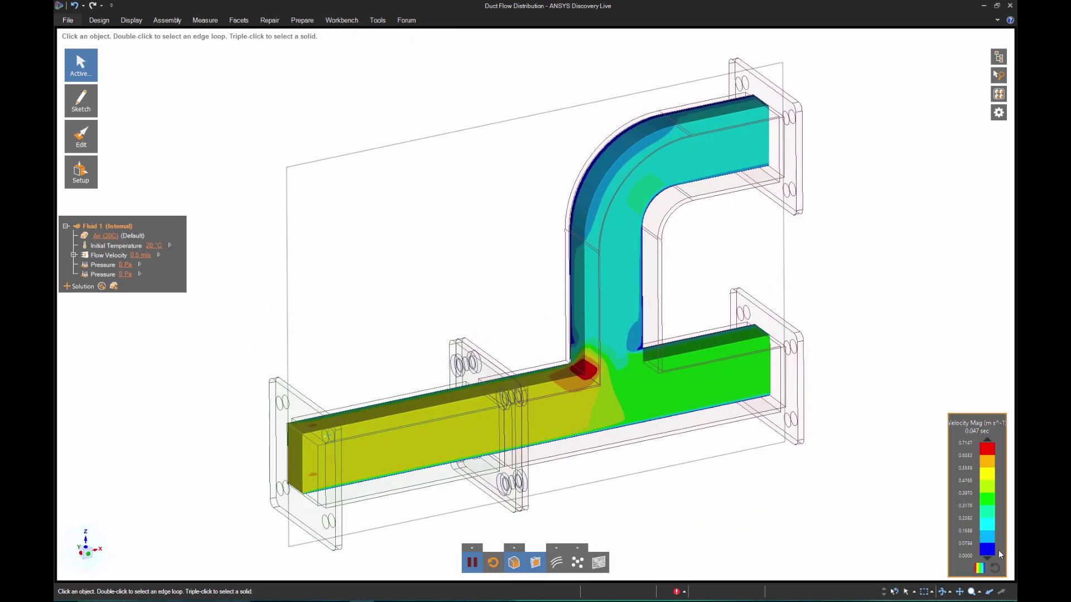
{"action": "left_click", "coordinate": [514, 549]}
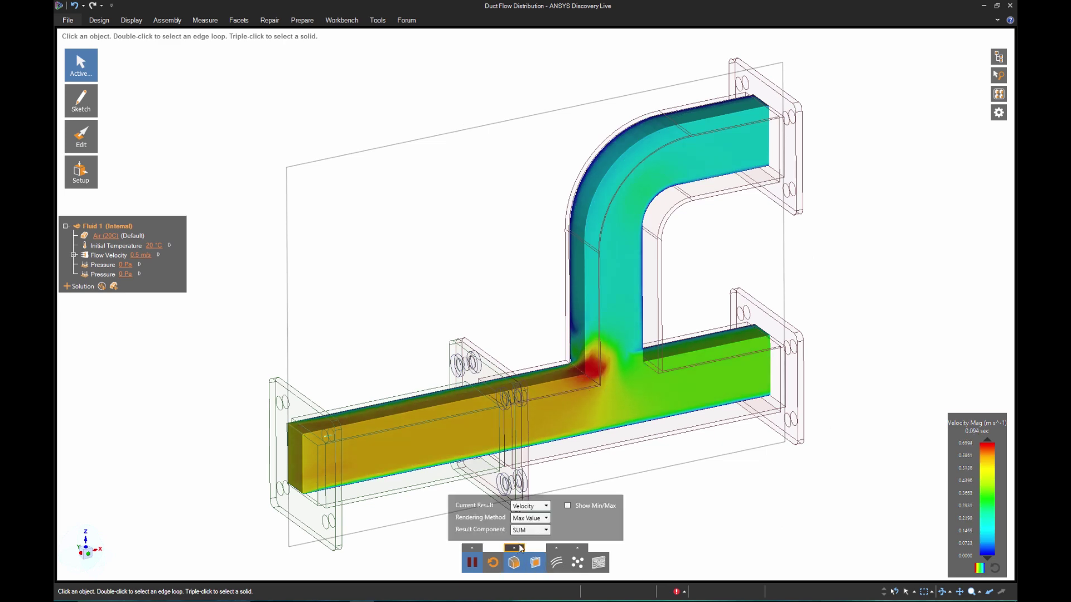
{"action": "left_click", "coordinate": [544, 518]}
{"action": "left_click", "coordinate": [544, 533]}
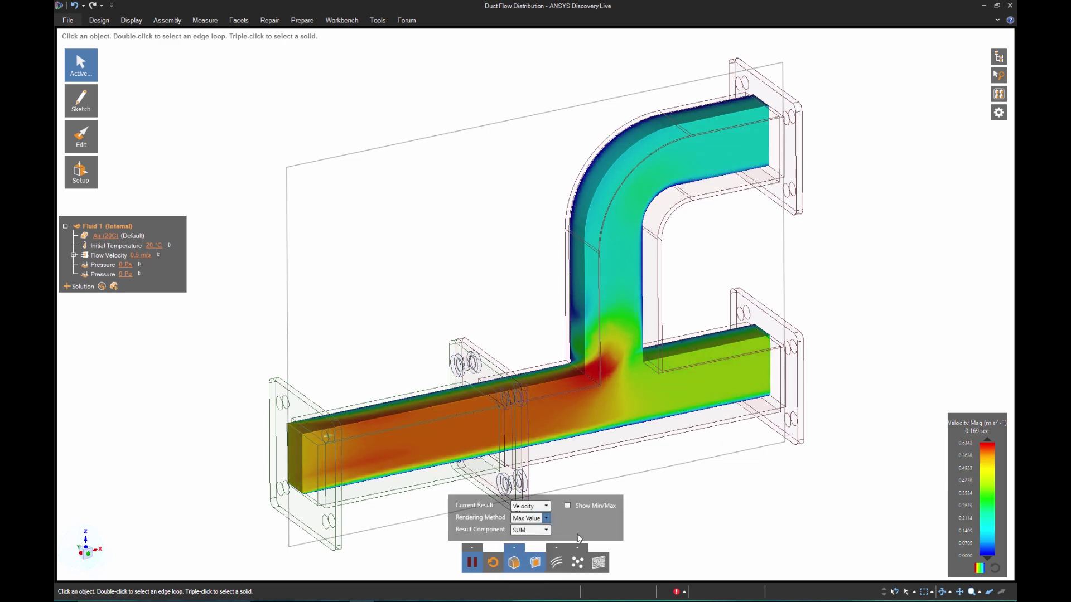
{"action": "left_click", "coordinate": [596, 104]}
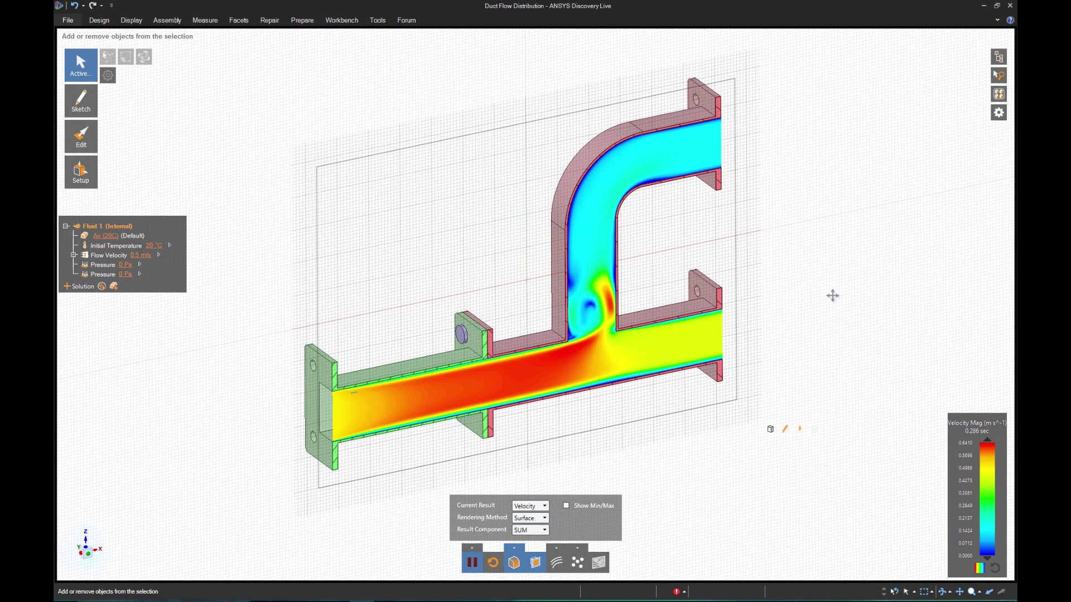
Step: View the duct velocity as streamlines and as surface flow lines, and return to the colour contour on the cross-section
{"action": "left_click", "coordinate": [514, 549]}
{"action": "left_click", "coordinate": [557, 562]}
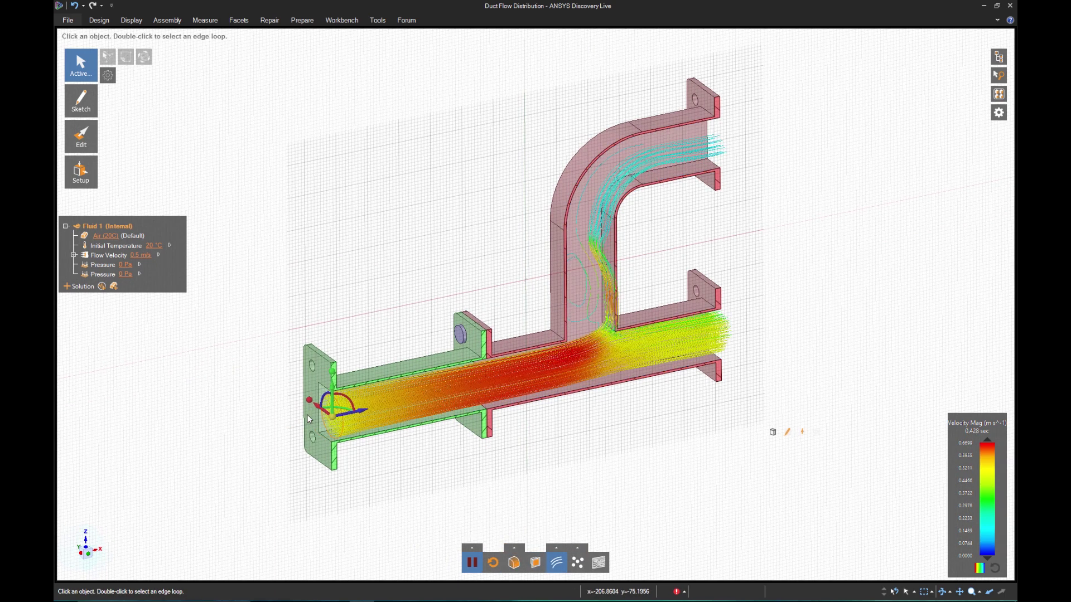
{"action": "left_click", "coordinate": [598, 563]}
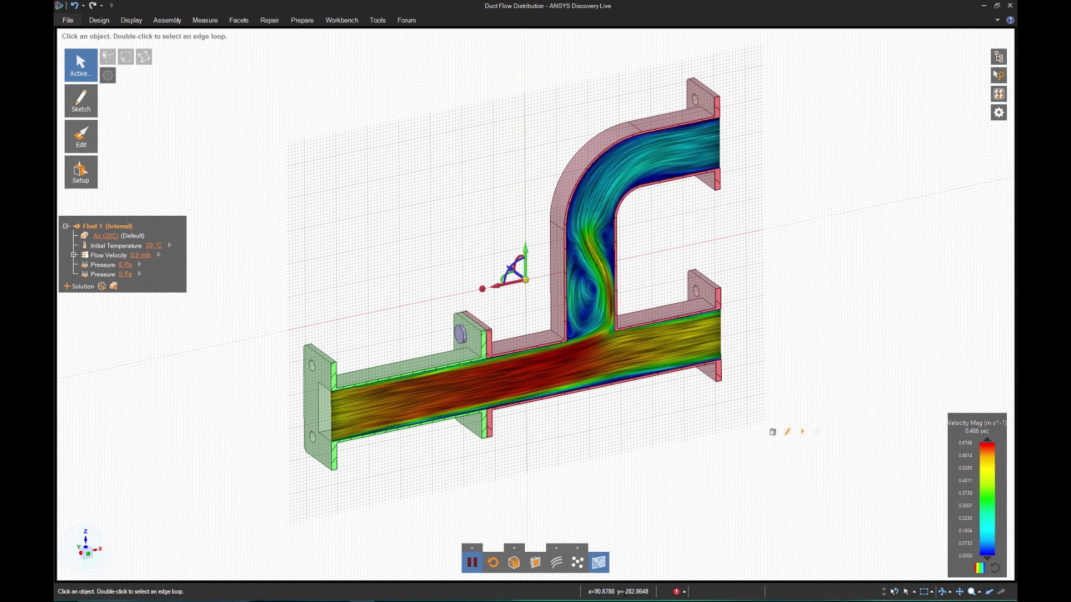
{"action": "left_click", "coordinate": [600, 564]}
{"action": "left_click", "coordinate": [537, 566]}
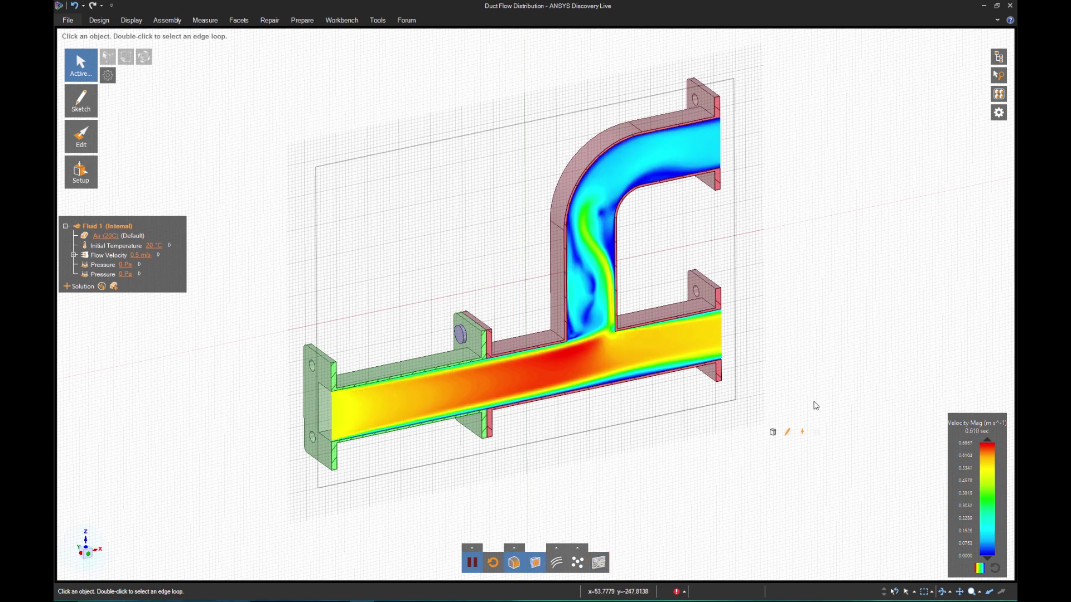
Step: Show the Flat Baffle component inside the duct and view the cross-section straight on, close to the branch junction
{"action": "mouse_move", "coordinate": [999, 57]}
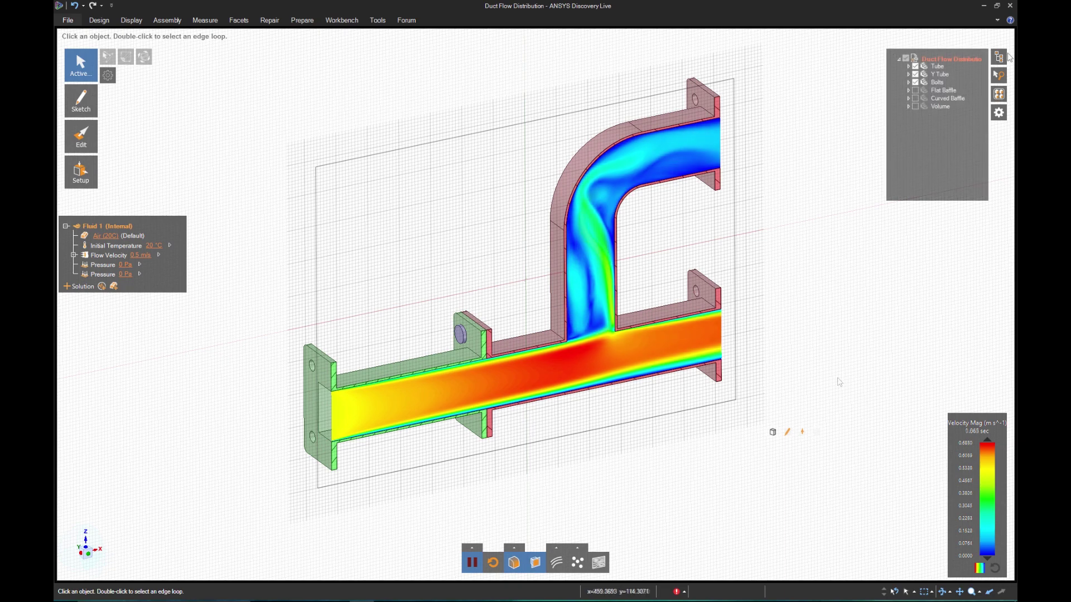
{"action": "left_click", "coordinate": [915, 91]}
{"action": "key", "text": "v"}
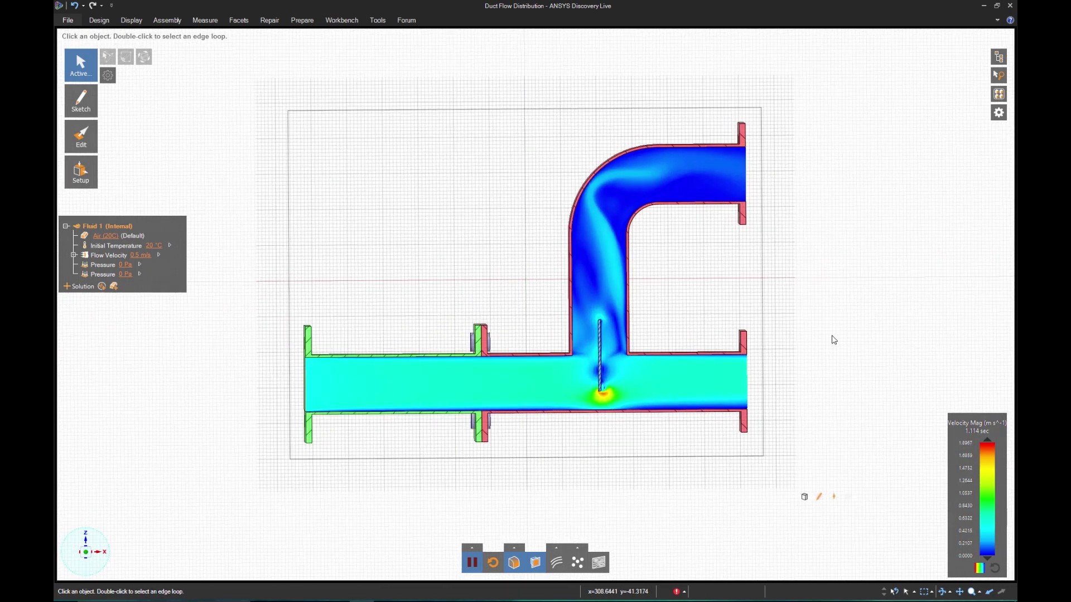
{"action": "scroll", "coordinate": [630, 353], "scroll_direction": "up", "scroll_amount": 3}
{"action": "key", "text": "Escape"}
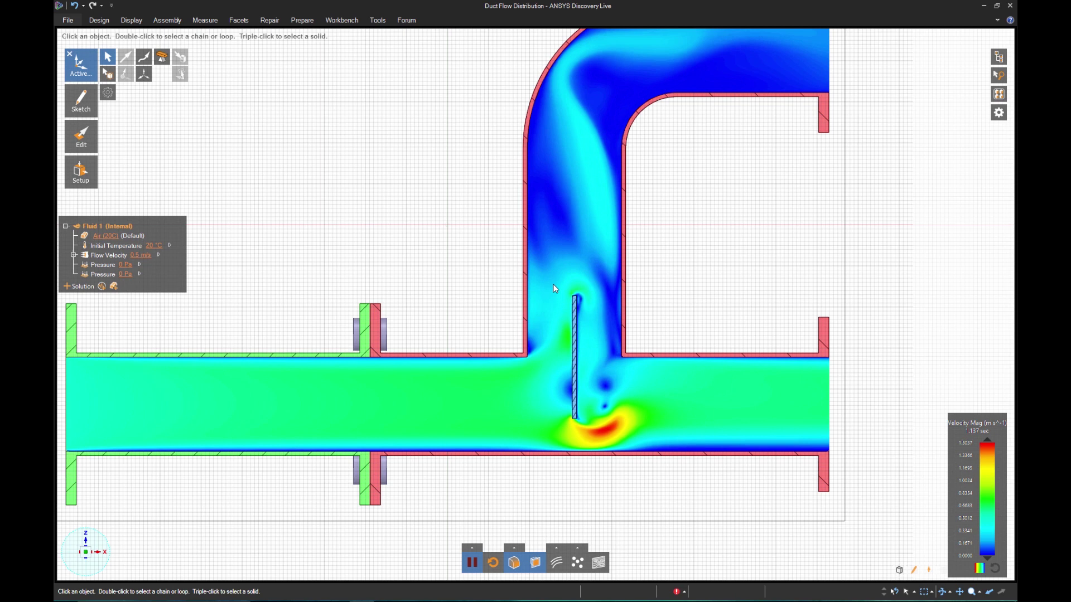
Step: Tilt the flat baffle diagonally across the branch junction and move it about 10.63 mm perpendicular to its face into the main duct
{"action": "mouse_move", "coordinate": [553, 281]}
{"action": "left_mouse_down"}
{"action": "mouse_move", "coordinate": [589, 375]}
{"action": "mouse_move", "coordinate": [595, 430]}
{"action": "left_mouse_up"}
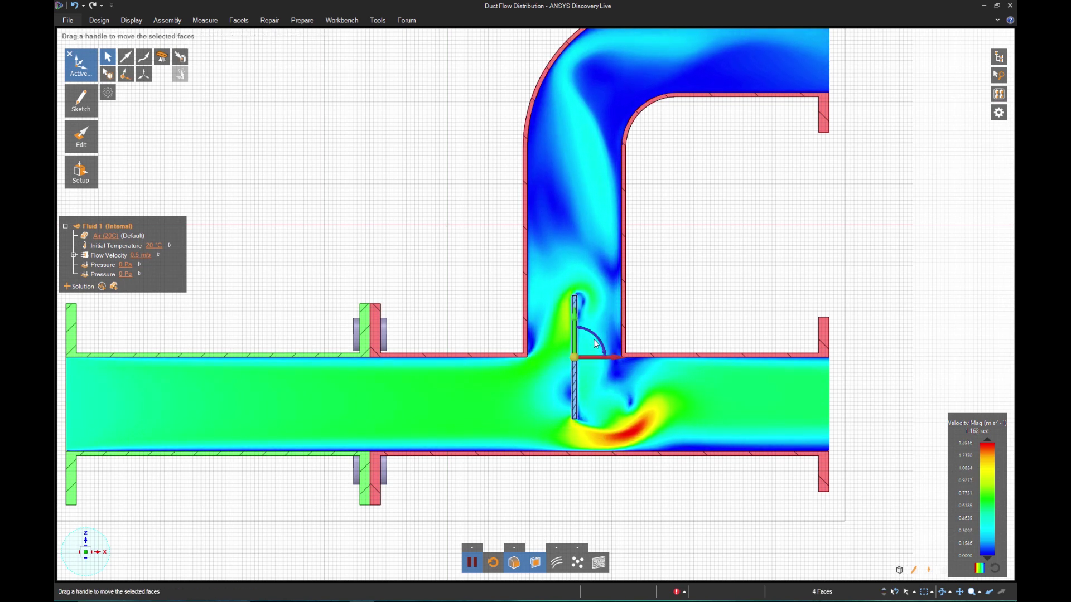
{"action": "left_click_drag", "start_coordinate": [596, 337], "coordinate": [611, 412]}
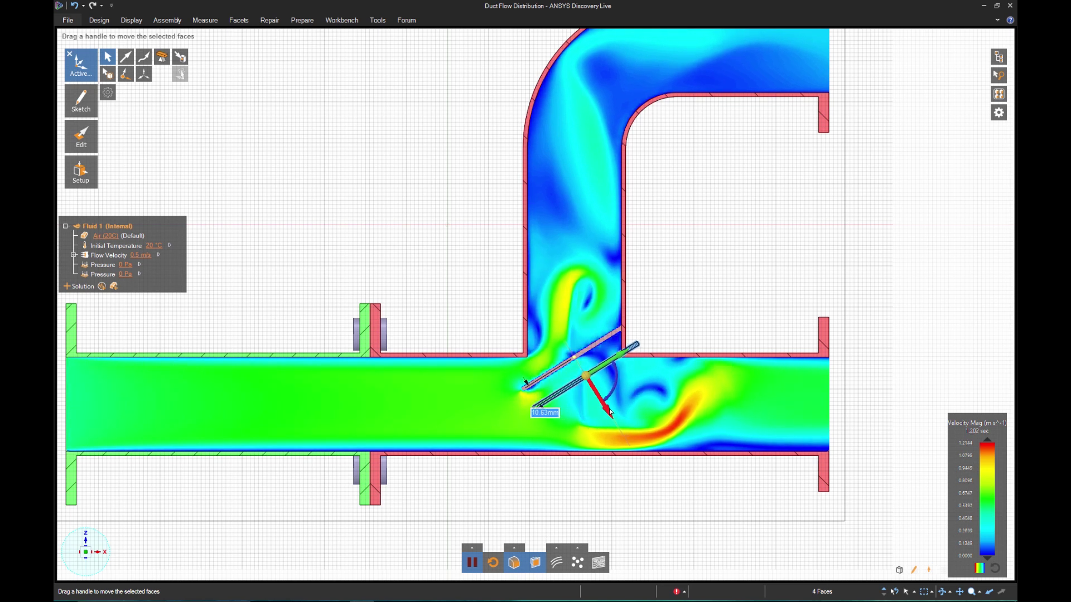
{"action": "left_click", "coordinate": [960, 304]}
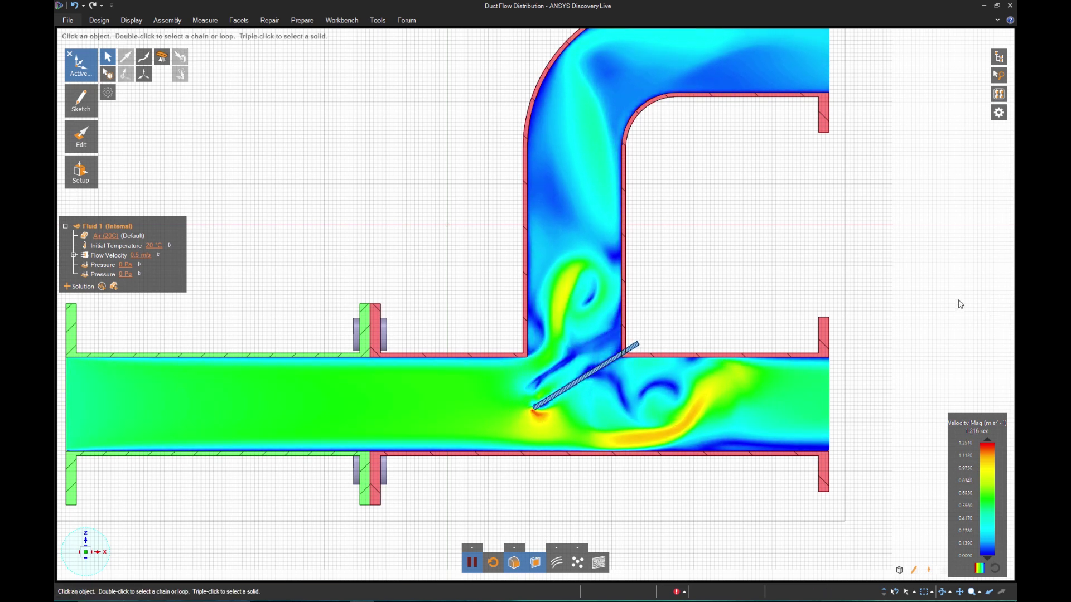
Step: Replace the flat baffle with the Curved Baffle component and move it upstream and up toward the branch opening
{"action": "scroll", "coordinate": [959, 303], "scroll_direction": "down", "scroll_amount": 2}
{"action": "middle_click_drag", "start_coordinate": [929, 287], "coordinate": [815, 305], "text": "shift"}
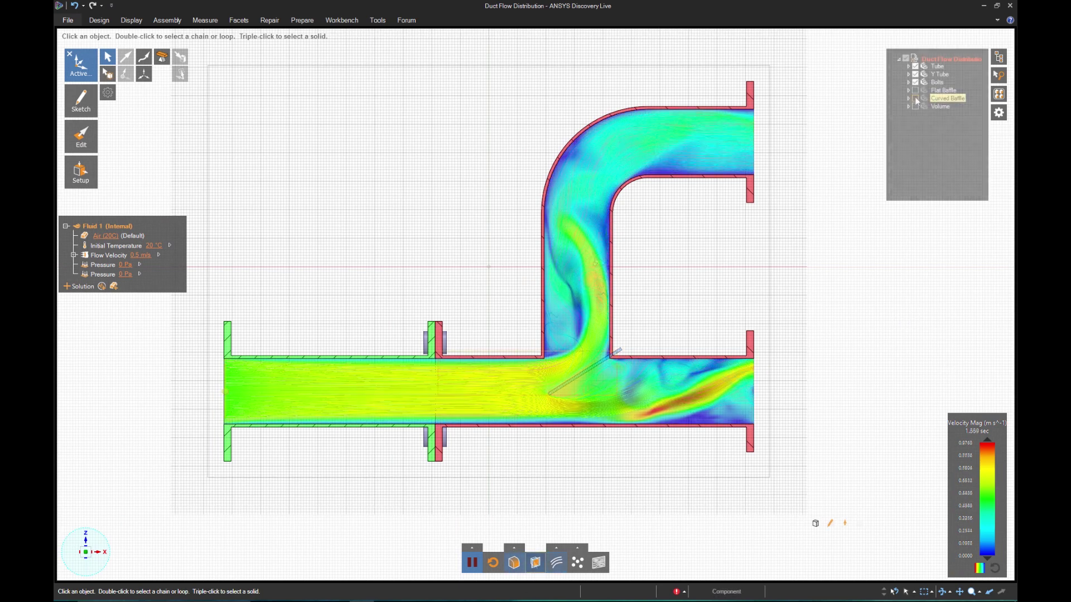
{"action": "left_click", "coordinate": [915, 98]}
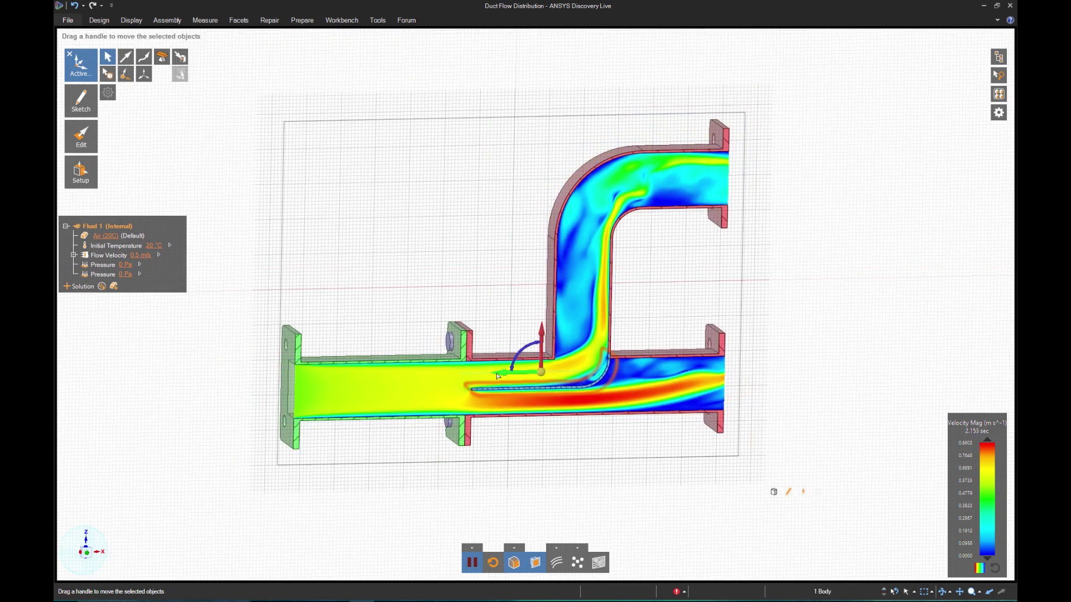
{"action": "left_click_drag", "start_coordinate": [499, 373], "coordinate": [506, 319]}
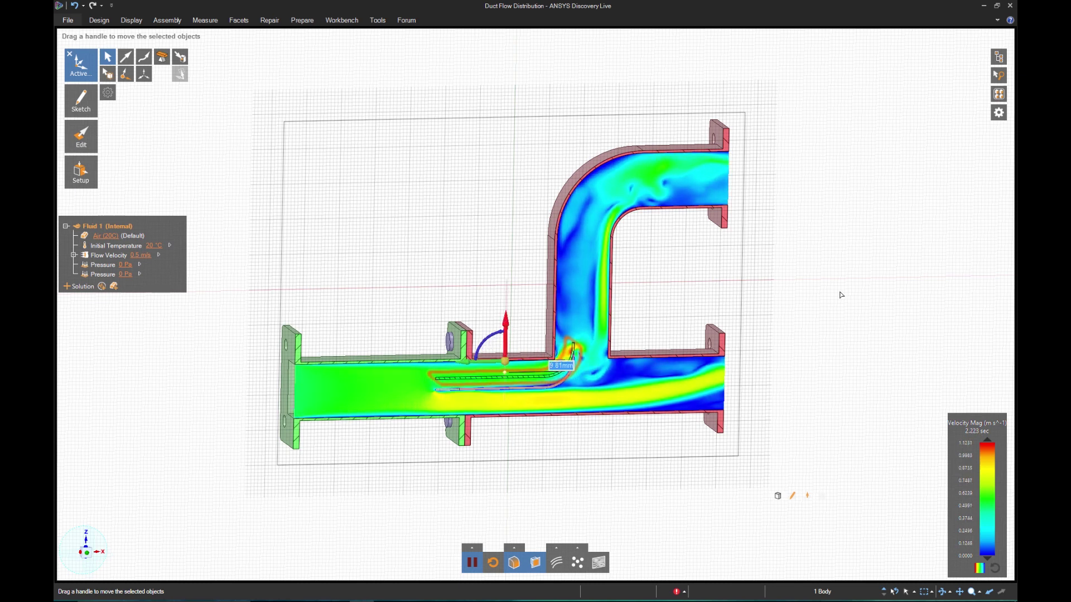
{"action": "key", "text": "Escape"}
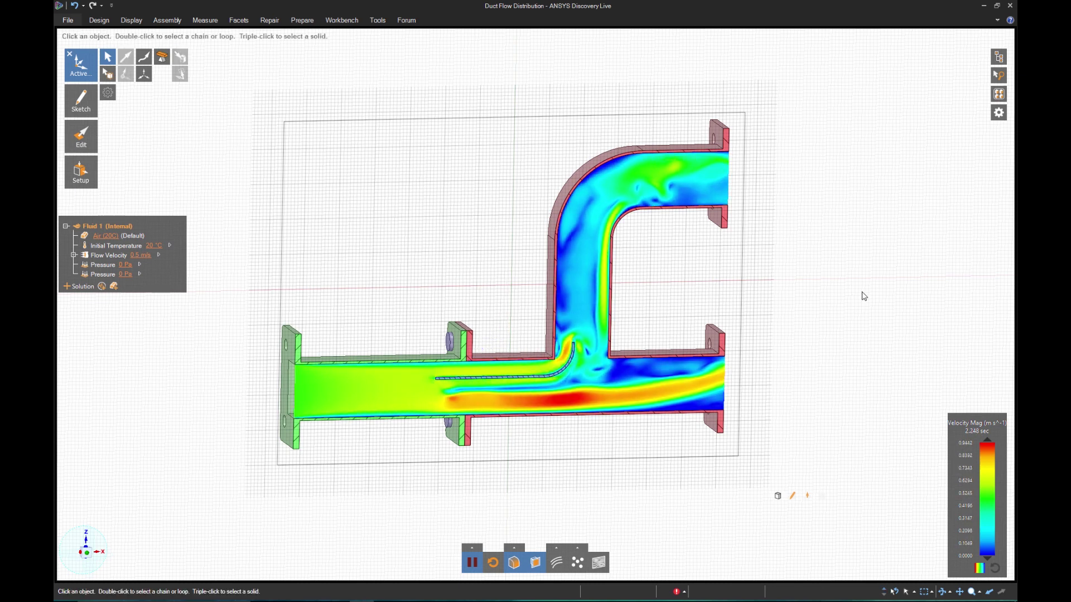
Step: Place a copy of the curved baffle about 21.43 mm below it, slightly downstream, and display the flow as streamlines
{"action": "key", "text": "ctrl+z"}
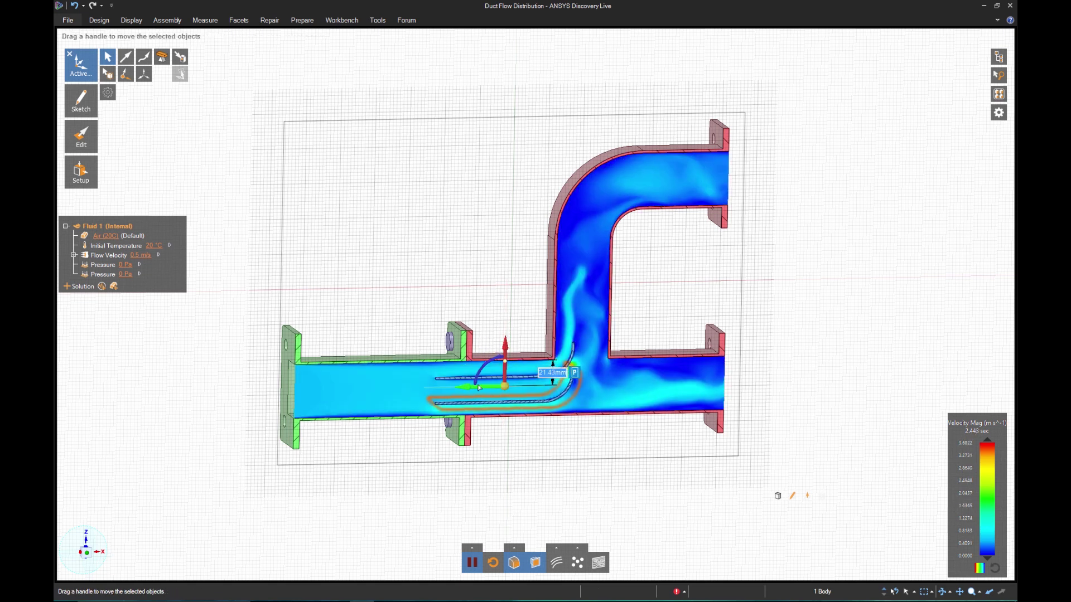
{"action": "left_click_drag", "start_coordinate": [466, 388], "coordinate": [487, 388]}
{"action": "key", "text": "Escape"}
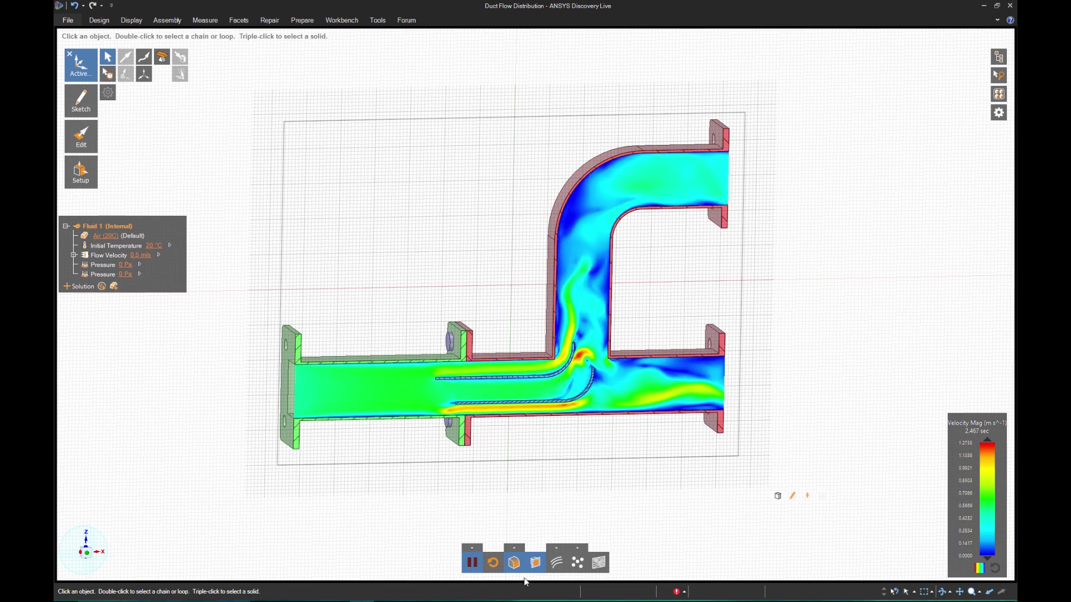
{"action": "left_click", "coordinate": [555, 563]}
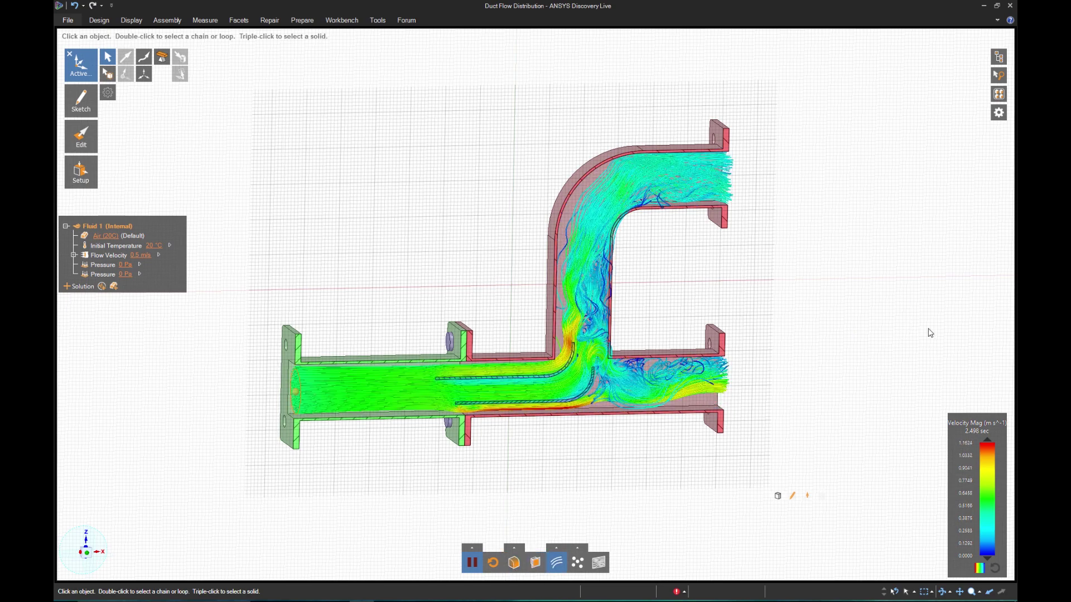
{"action": "middle_click_drag", "start_coordinate": [927, 329], "coordinate": [945, 337]}
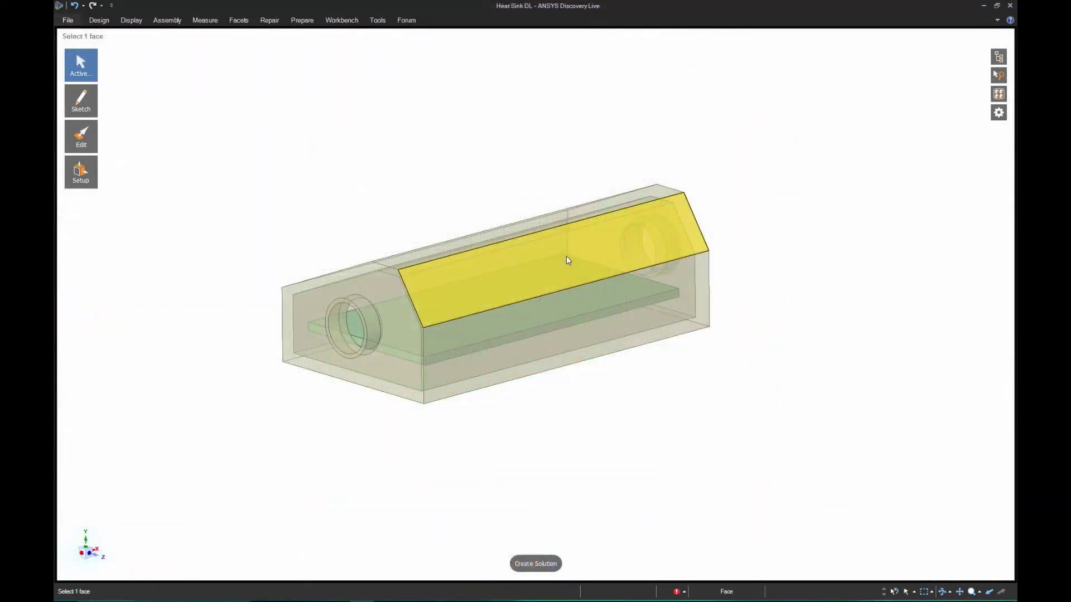
Step: In the Heat Sink DL model, hide the enclosure and turn the board to expose the chip on its underside
{"action": "left_click", "coordinate": [566, 255]}
{"action": "right_click", "coordinate": [585, 250]}
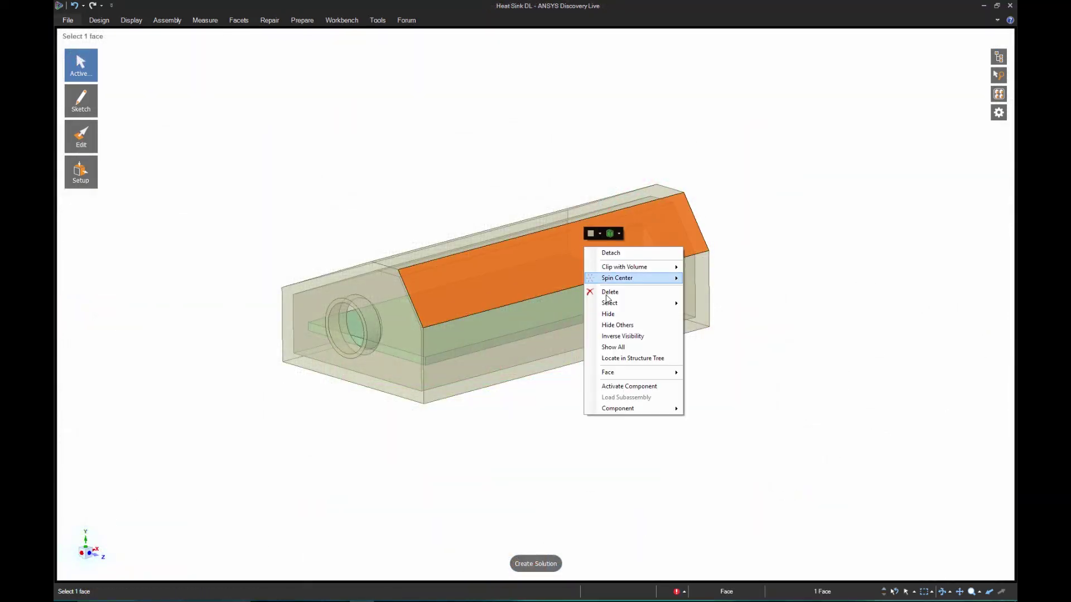
{"action": "left_click", "coordinate": [607, 314]}
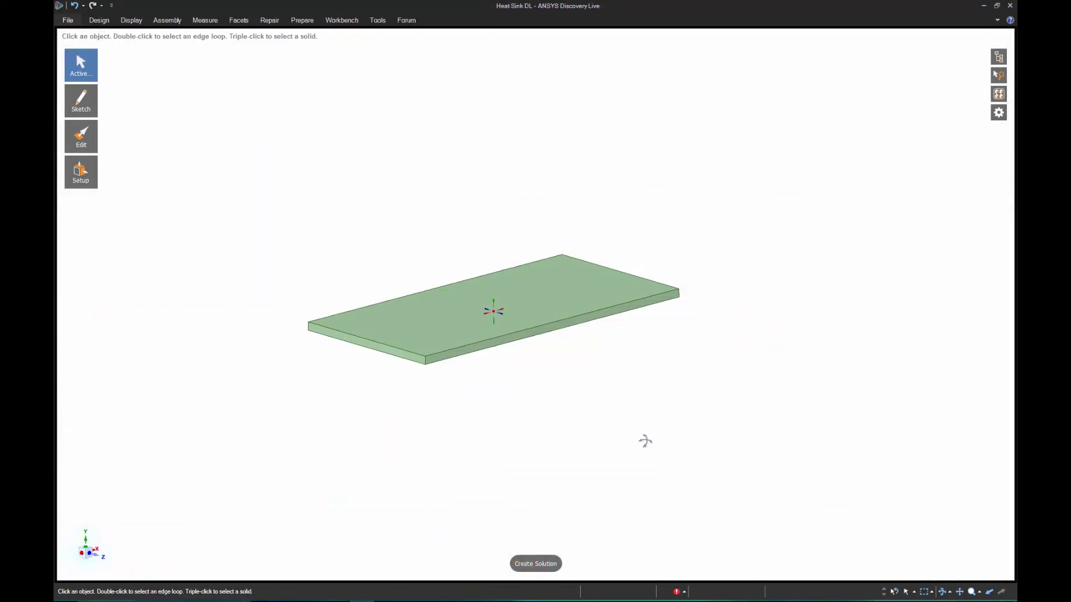
{"action": "middle_click_drag", "start_coordinate": [645, 441], "coordinate": [768, 406]}
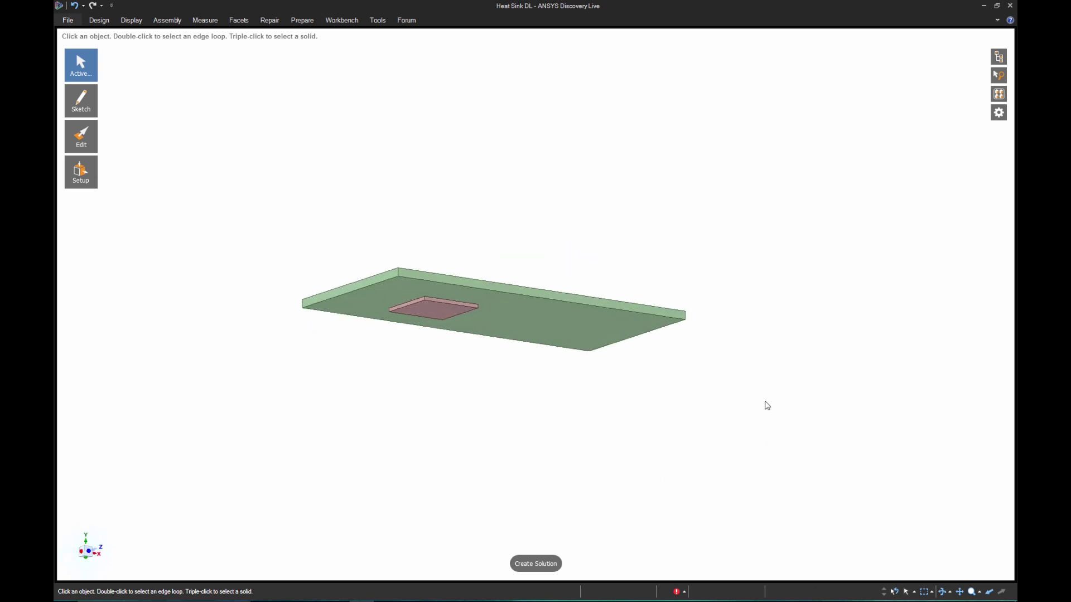
Step: Create a thermal solution in Structural Steel that includes both the board and the chip
{"action": "left_click", "coordinate": [533, 564]}
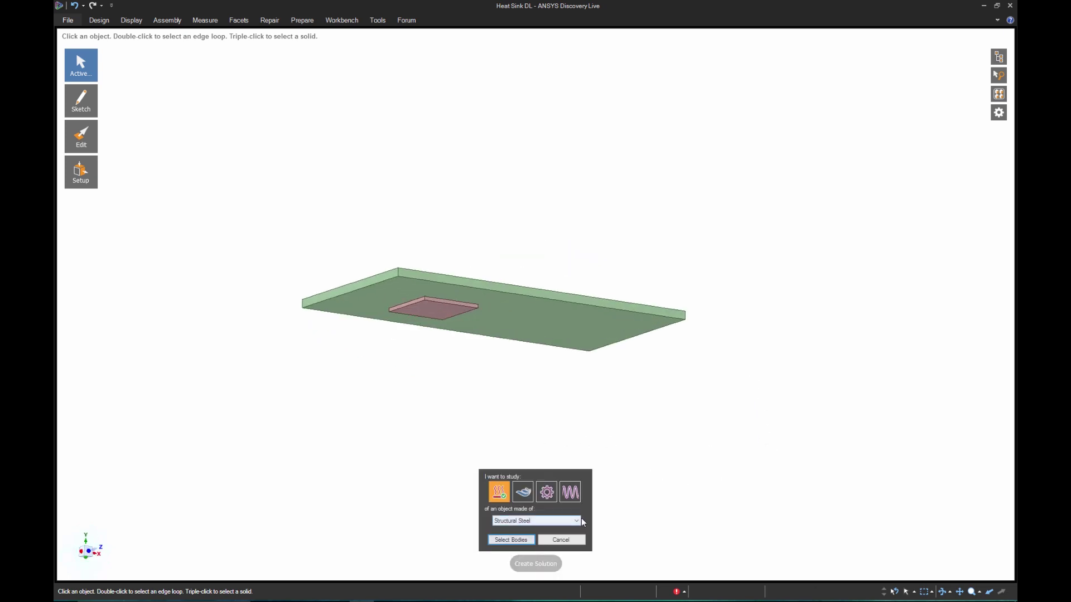
{"action": "left_click", "coordinate": [511, 540]}
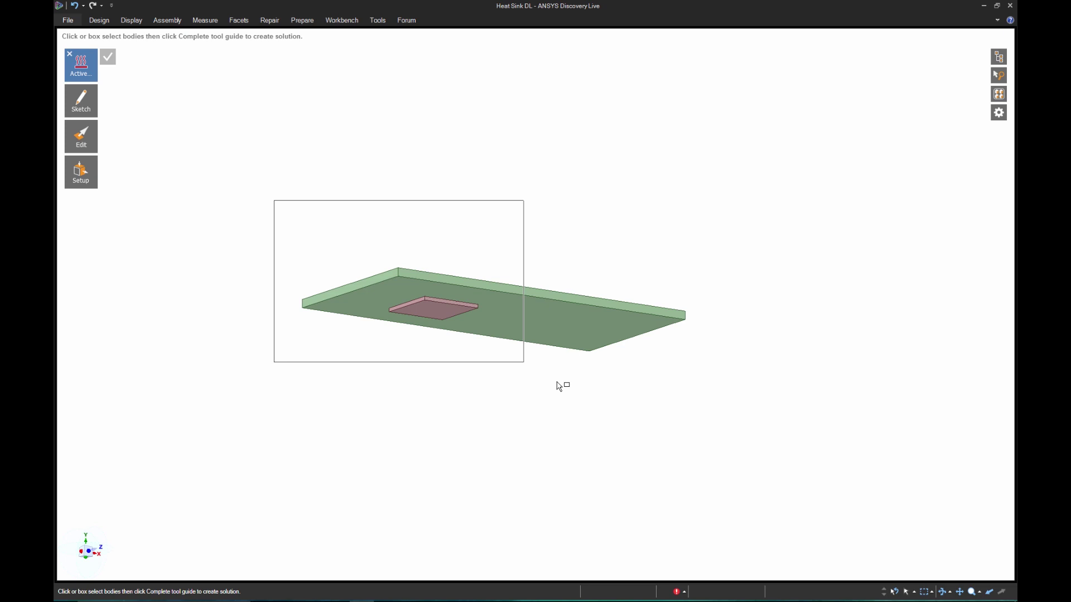
{"action": "left_click_drag", "start_coordinate": [556, 384], "coordinate": [738, 439]}
{"action": "left_click", "coordinate": [107, 57]}
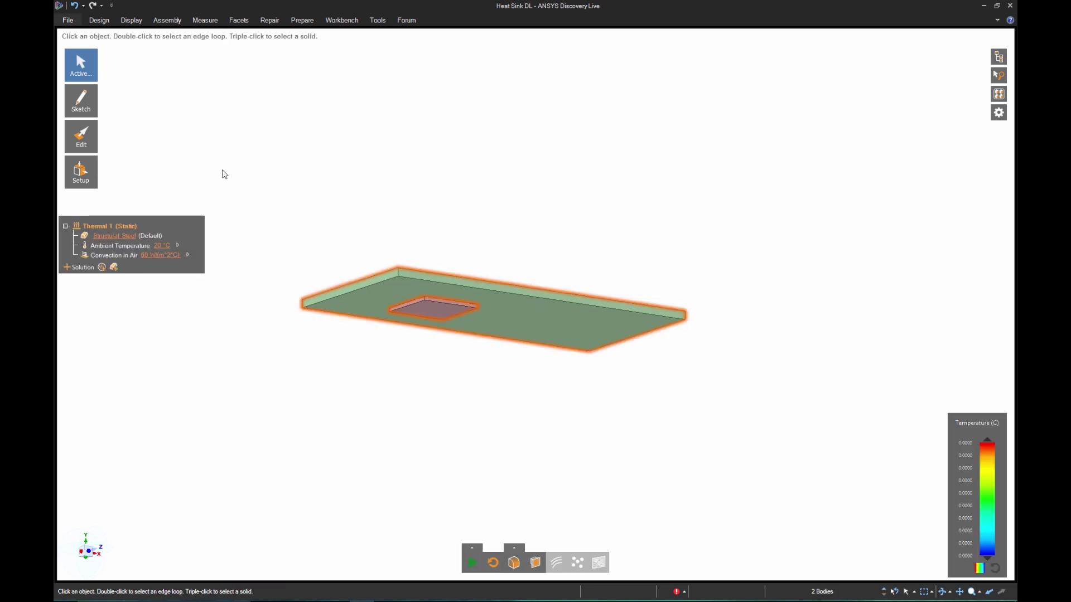
Step: Apply a 50 W heat flow to the chip's exposed face and run the thermal simulation
{"action": "left_click", "coordinate": [431, 313]}
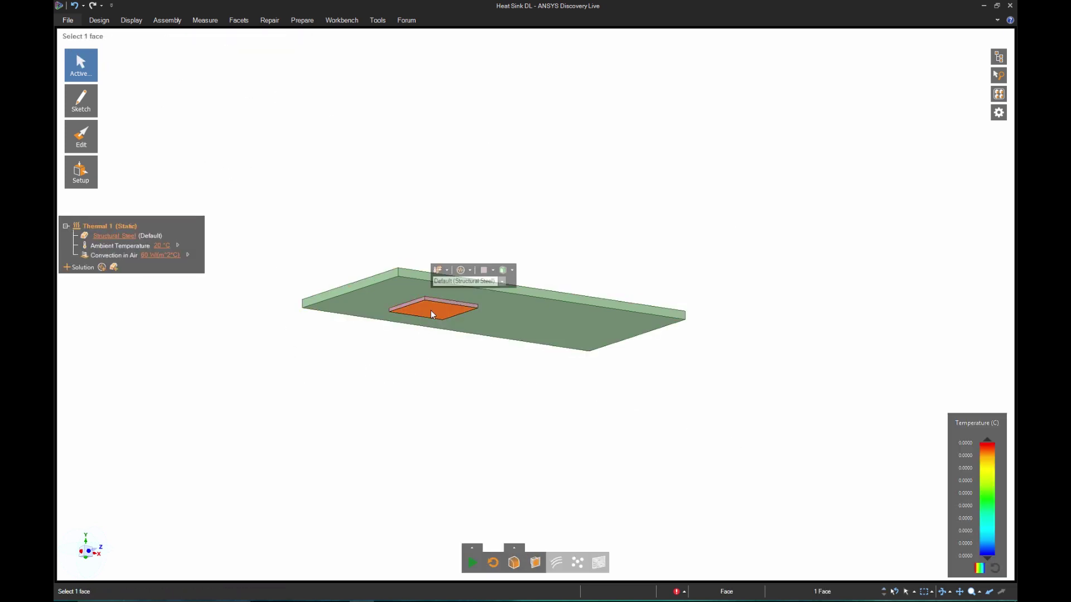
{"action": "left_click", "coordinate": [438, 270]}
{"action": "left_click", "coordinate": [457, 293]}
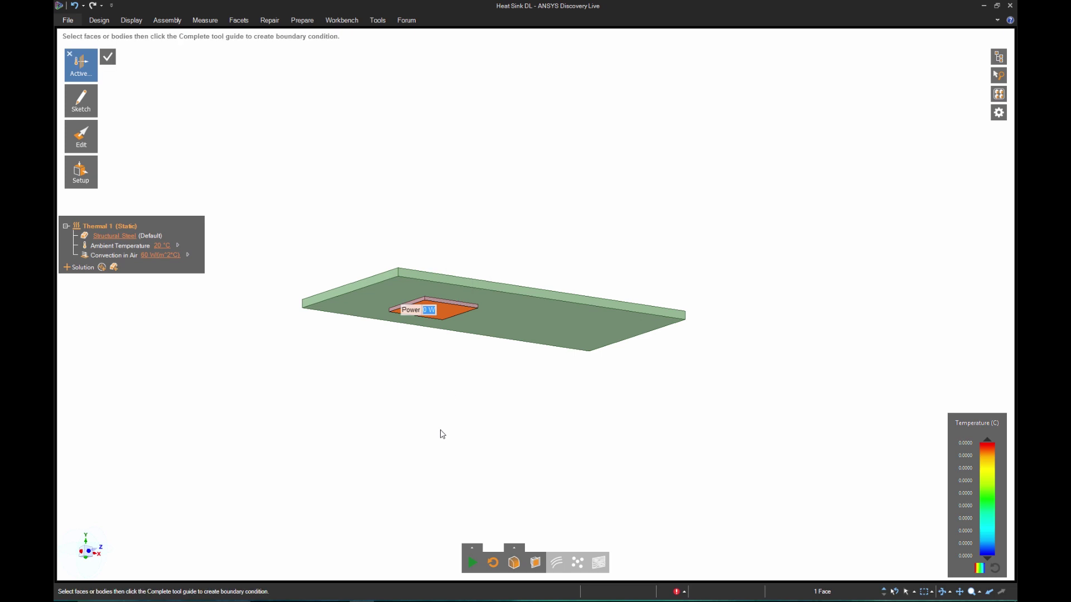
{"action": "key", "text": "Return"}
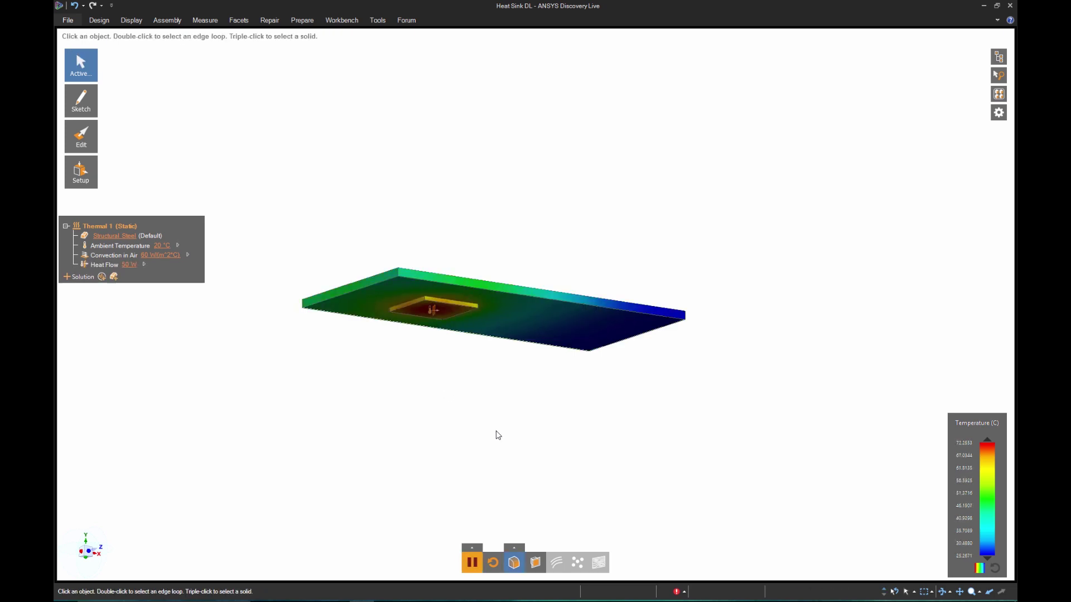
Step: Add a maximum temperature in volume calculation for the board by selecting its upper face
{"action": "middle_click_drag", "start_coordinate": [497, 433], "coordinate": [527, 487]}
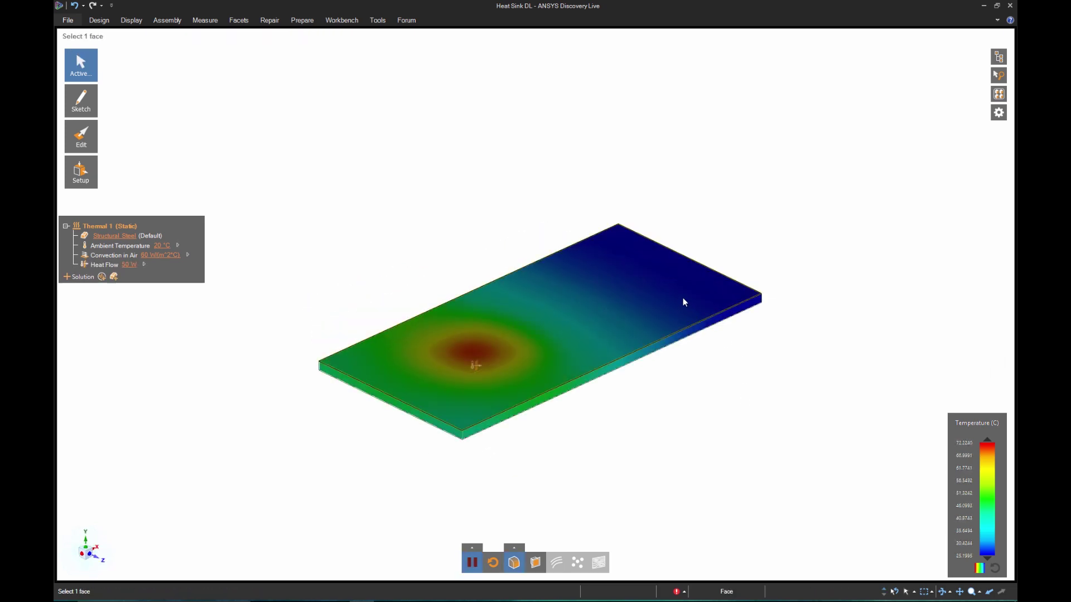
{"action": "left_click", "coordinate": [684, 300]}
{"action": "left_click", "coordinate": [717, 256]}
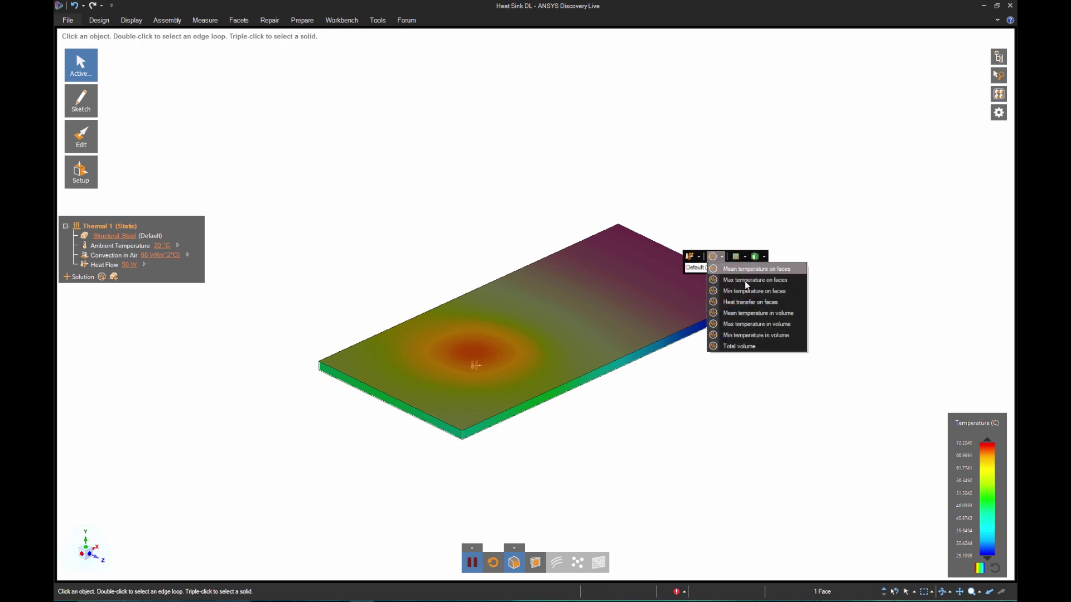
{"action": "left_click", "coordinate": [758, 325]}
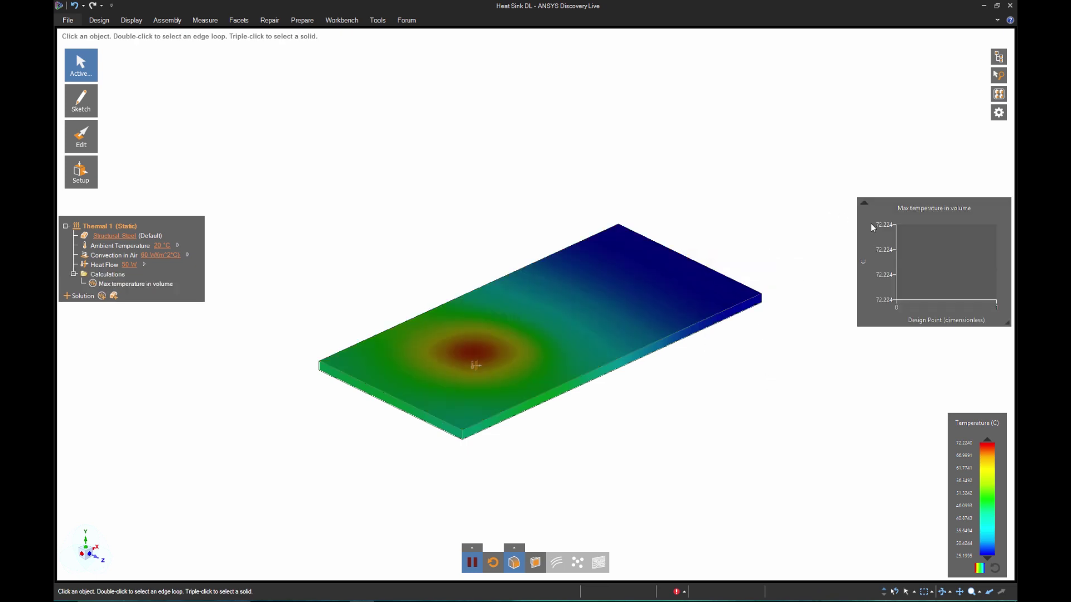
Step: Set the convection in air to 5 W/(m^2°C) and move the maximum temperature chart closer to the board
{"action": "middle_click_drag", "start_coordinate": [368, 281], "coordinate": [324, 226]}
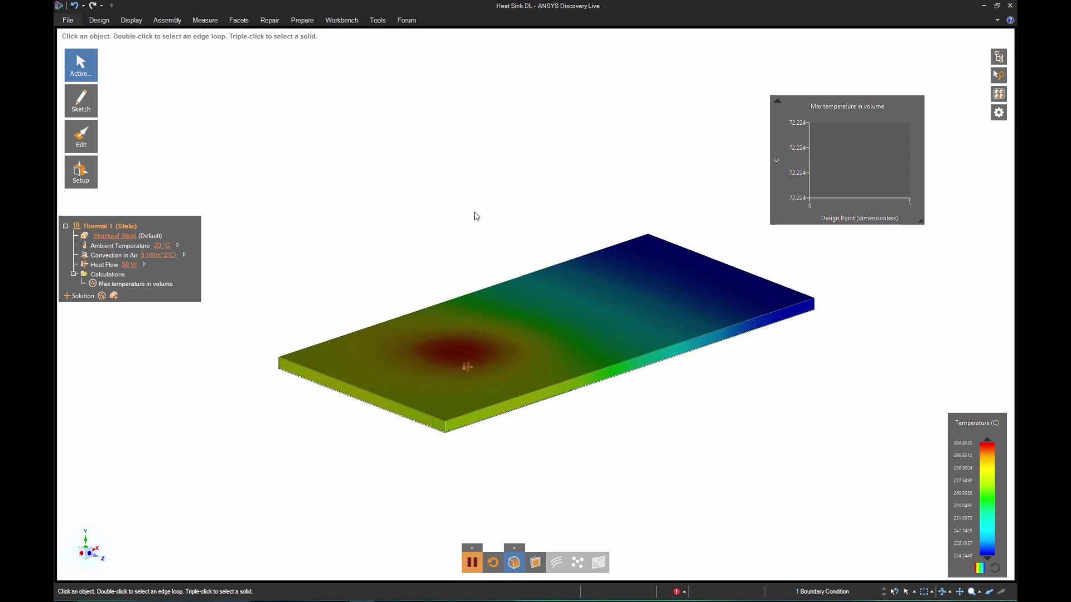
{"action": "scroll", "coordinate": [474, 213], "scroll_direction": "down", "scroll_amount": 1}
{"action": "middle_click_drag", "start_coordinate": [450, 195], "coordinate": [533, 202]}
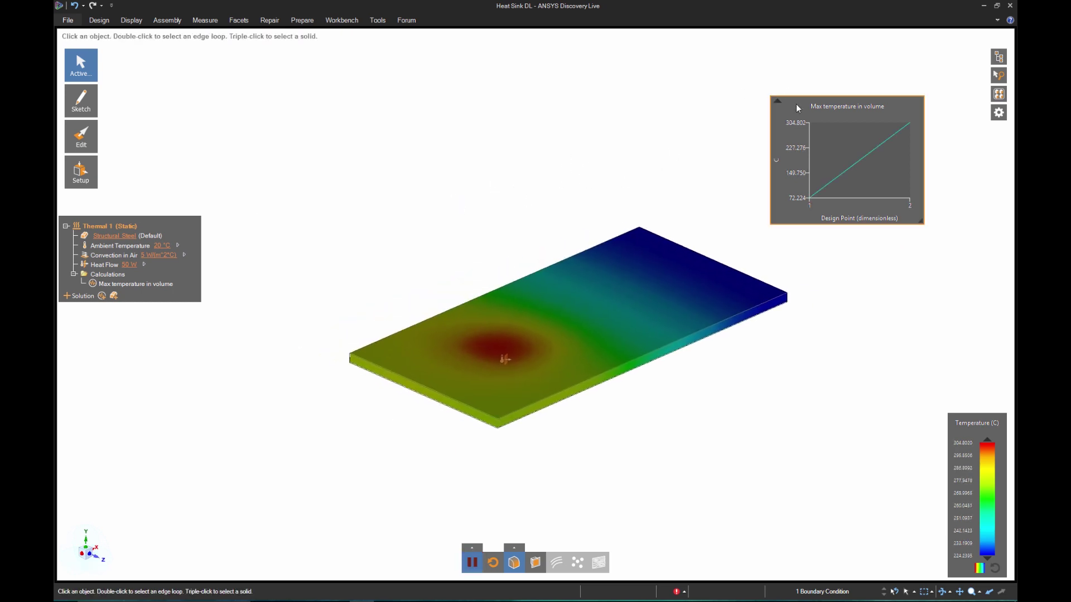
{"action": "left_click_drag", "start_coordinate": [796, 108], "coordinate": [731, 86]}
Step: Show the Heat Sink component on the board and include it in the thermal simulation
{"action": "mouse_move", "coordinate": [1005, 58]}
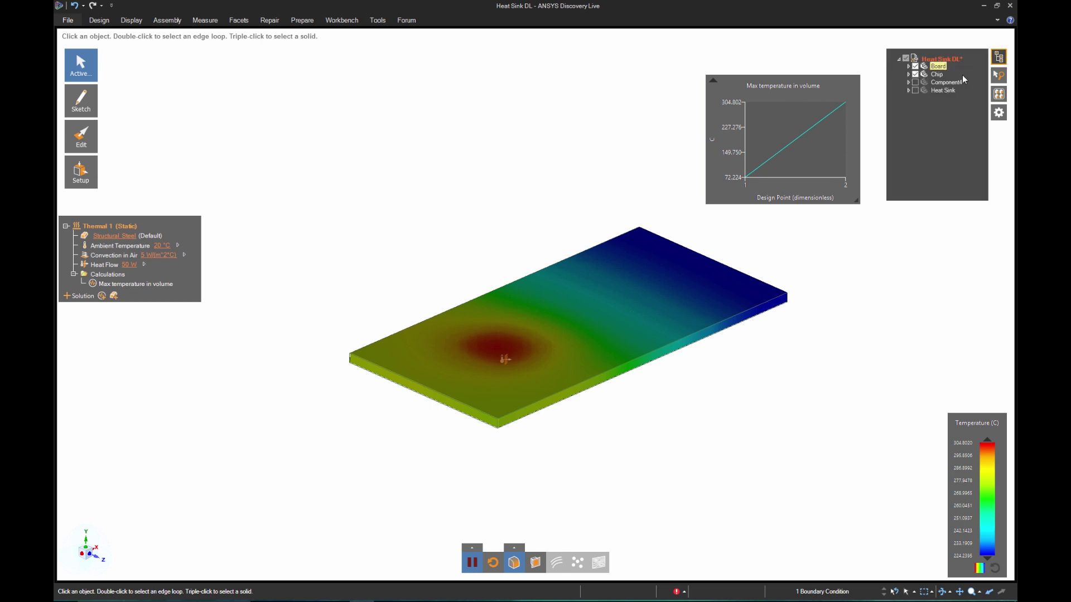
{"action": "left_click", "coordinate": [915, 90]}
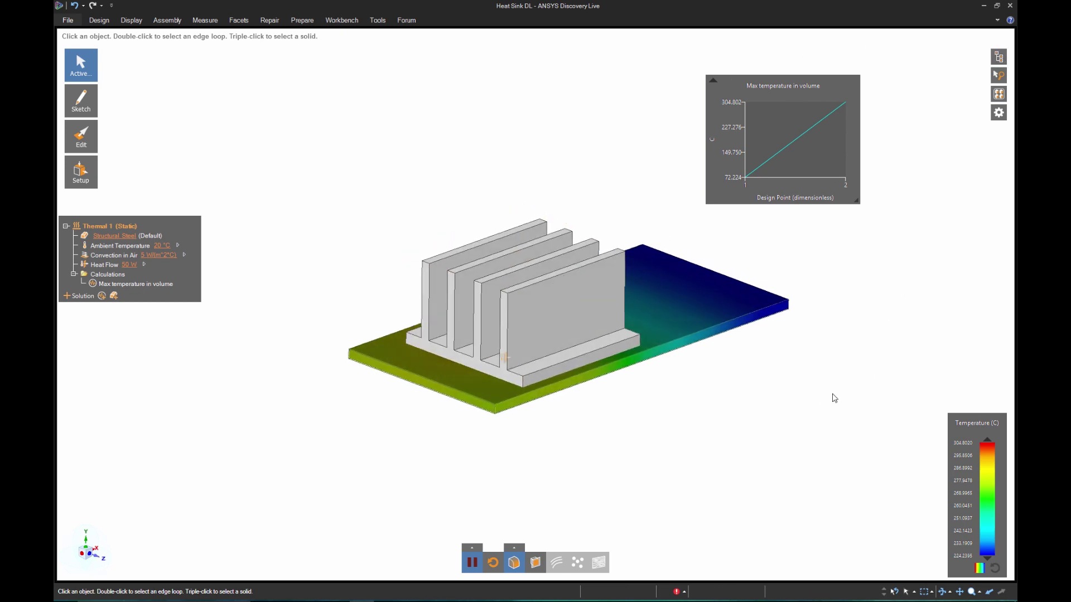
{"action": "right_click", "coordinate": [576, 327]}
{"action": "left_click", "coordinate": [596, 332]}
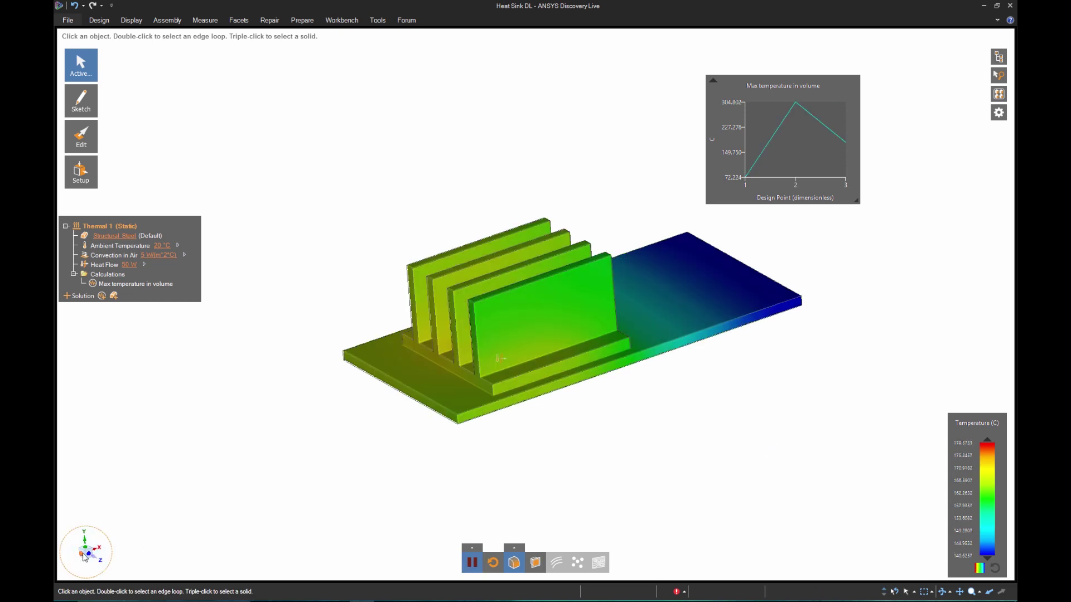
Step: Copy heat sink fins into the gaps and beyond both outer fins until the base carries nine parallel fins
{"action": "left_click", "coordinate": [82, 555]}
{"action": "scroll", "coordinate": [682, 264], "scroll_direction": "up", "scroll_amount": 3}
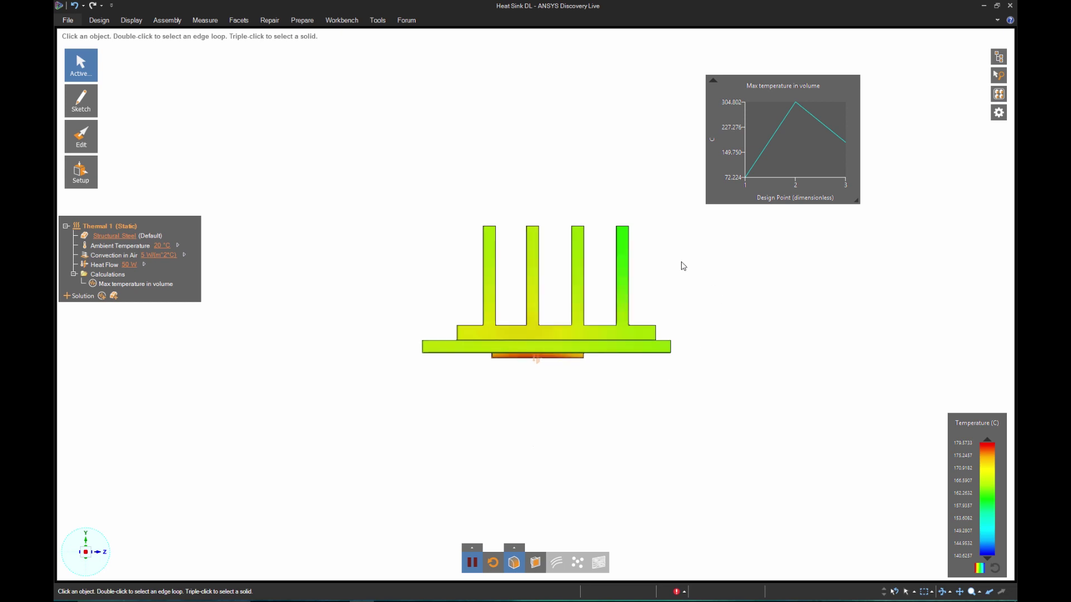
{"action": "key", "text": "m"}
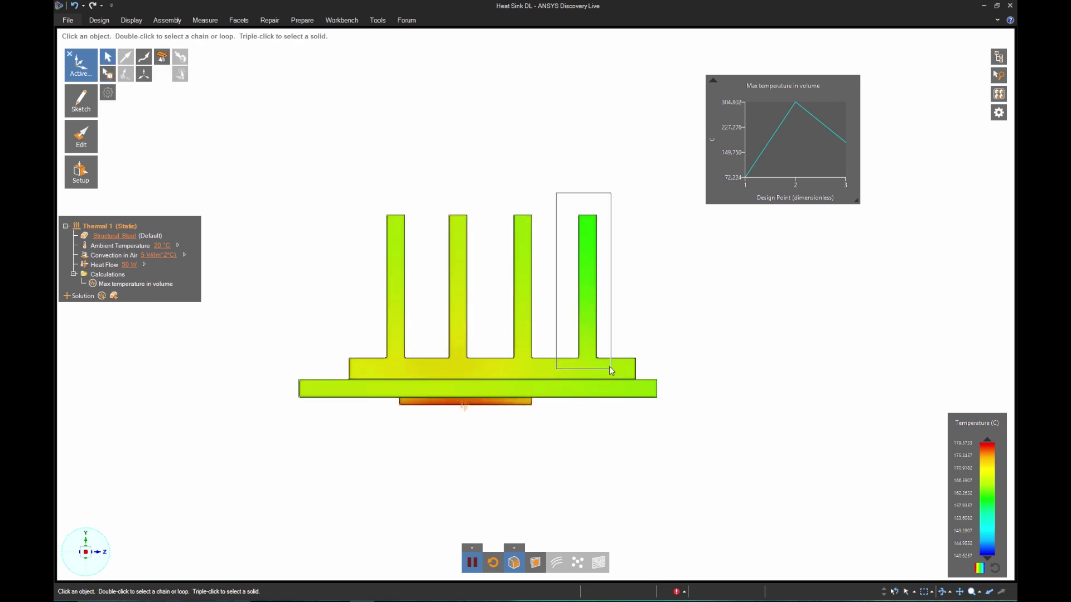
{"action": "left_click_drag", "start_coordinate": [611, 370], "coordinate": [612, 369]}
{"action": "left_click_drag", "start_coordinate": [629, 288], "coordinate": [660, 291]}
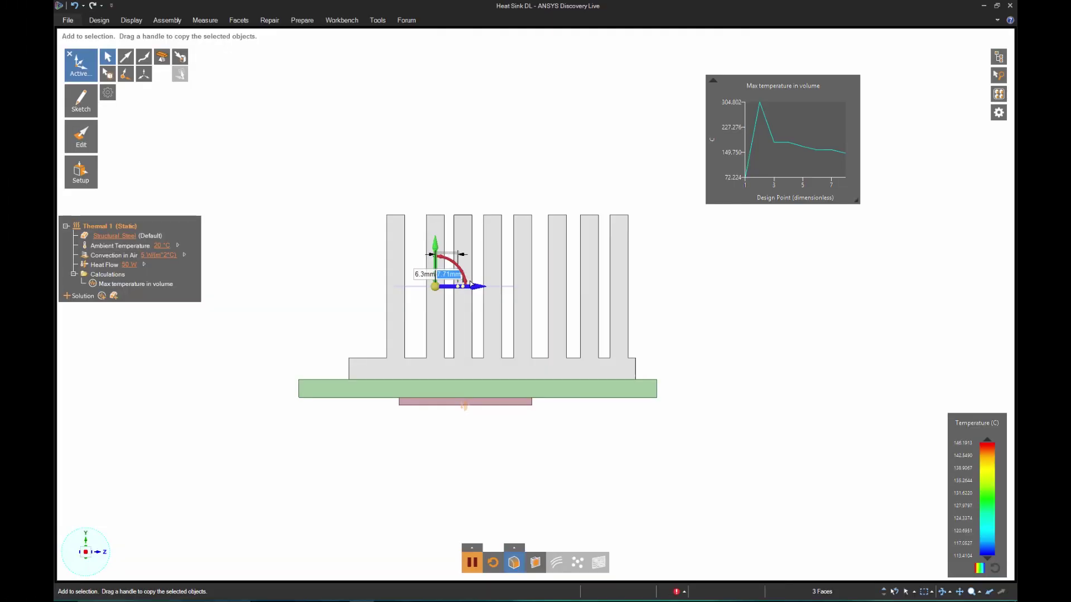
{"action": "left_click_drag", "start_coordinate": [461, 284], "coordinate": [469, 283]}
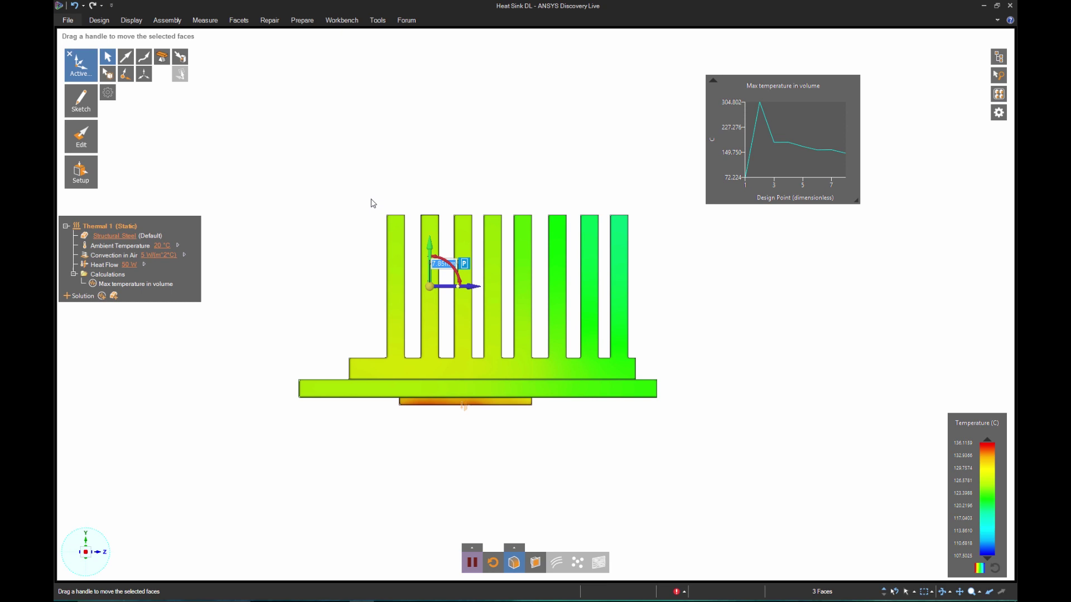
{"action": "left_click_drag", "start_coordinate": [413, 365], "coordinate": [413, 365]}
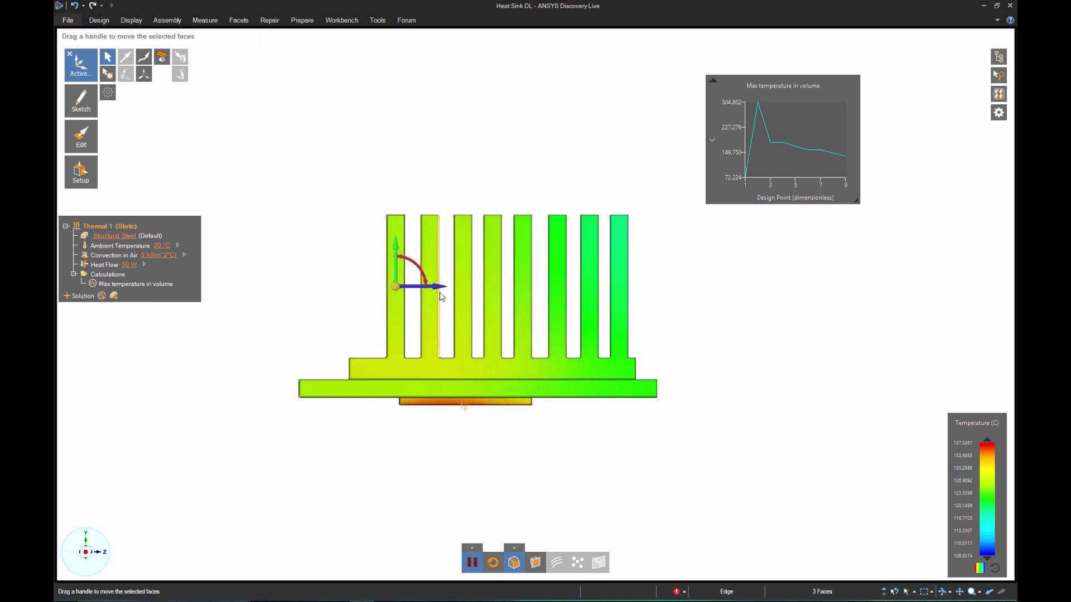
{"action": "left_click_drag", "start_coordinate": [437, 288], "coordinate": [407, 285]}
{"action": "left_click", "coordinate": [752, 286]}
Step: Show the Component4 housing around the board and heat sink
{"action": "middle_click_drag", "start_coordinate": [821, 359], "coordinate": [796, 364]}
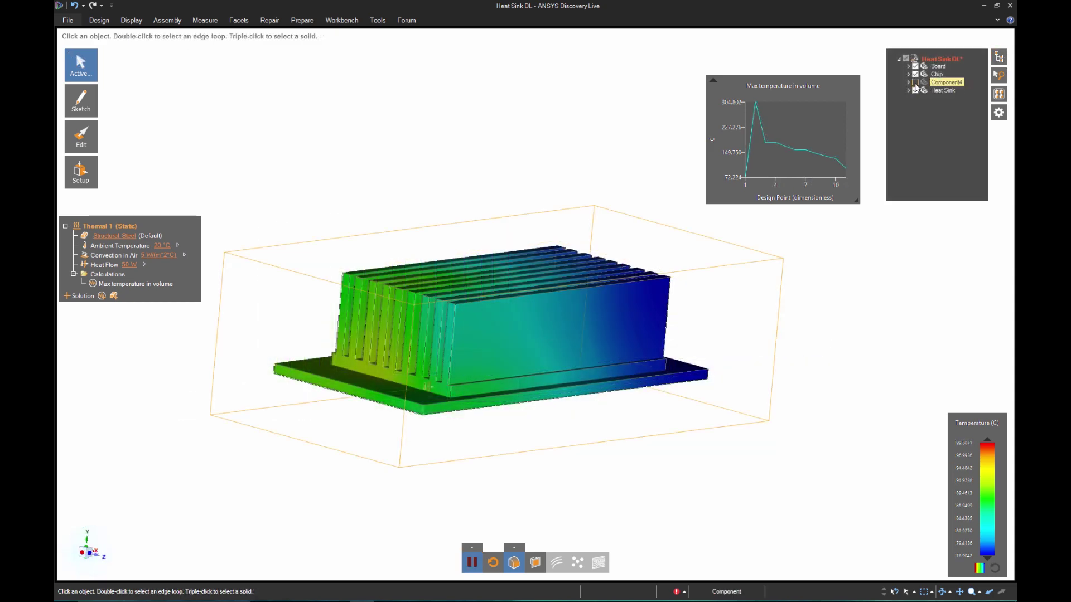
{"action": "left_click", "coordinate": [915, 82]}
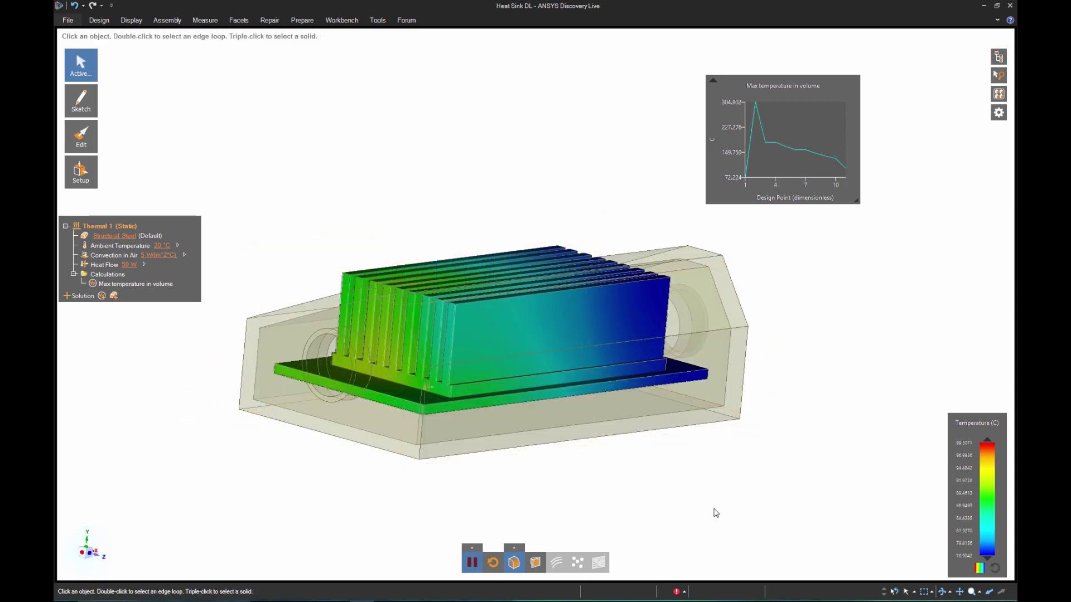
{"action": "middle_click_drag", "start_coordinate": [712, 509], "coordinate": [656, 508]}
{"action": "middle_click_drag", "start_coordinate": [825, 453], "coordinate": [815, 444], "text": "ctrl"}
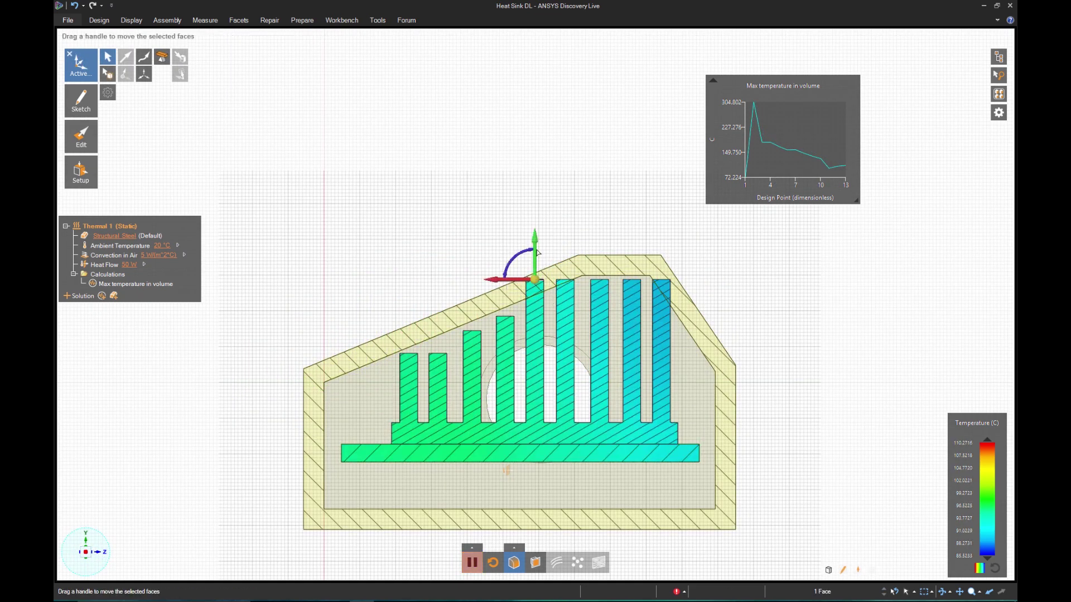
Step: Lower the tops of the tall heat sink fins in section so they fit beneath the housing's sloping walls, and return to 3D
{"action": "left_click_drag", "start_coordinate": [539, 262], "coordinate": [541, 274]}
{"action": "left_click", "coordinate": [542, 231]}
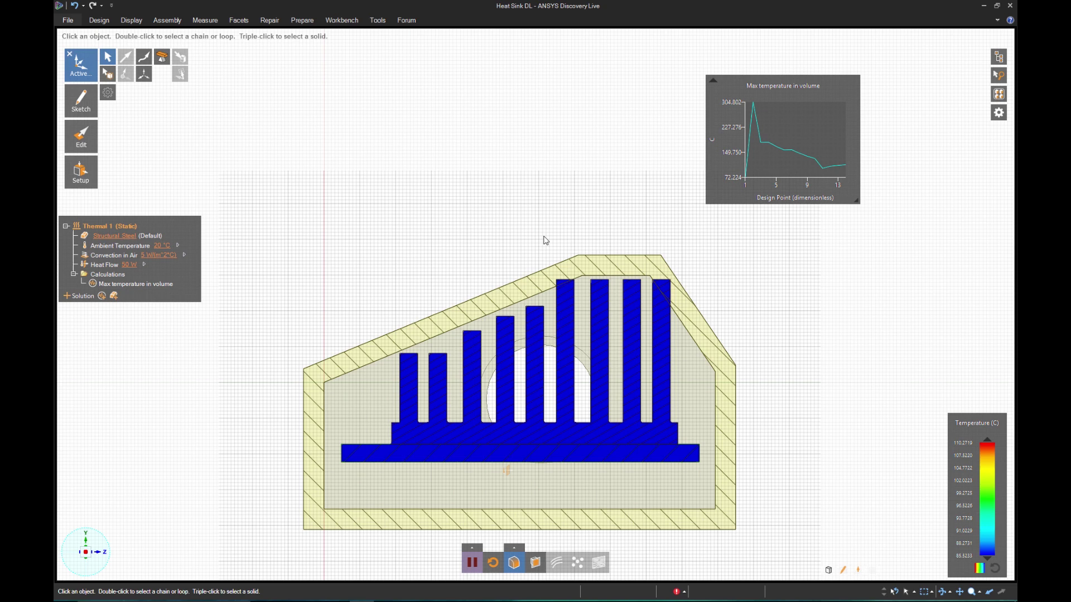
{"action": "left_click_drag", "start_coordinate": [543, 236], "coordinate": [599, 280]}
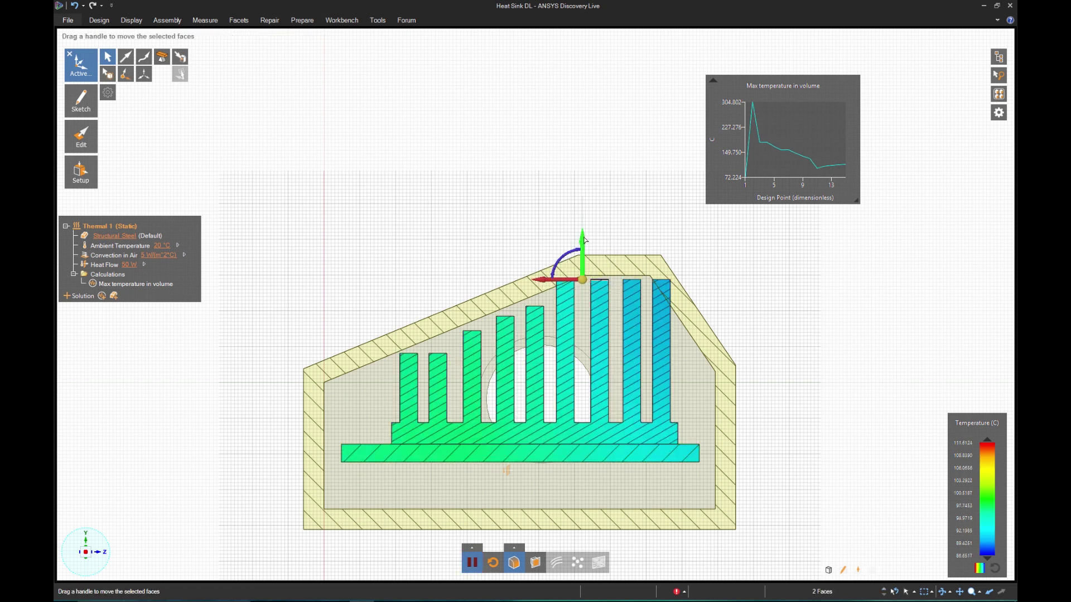
{"action": "left_click_drag", "start_coordinate": [584, 239], "coordinate": [587, 250]}
{"action": "left_click", "coordinate": [609, 216]}
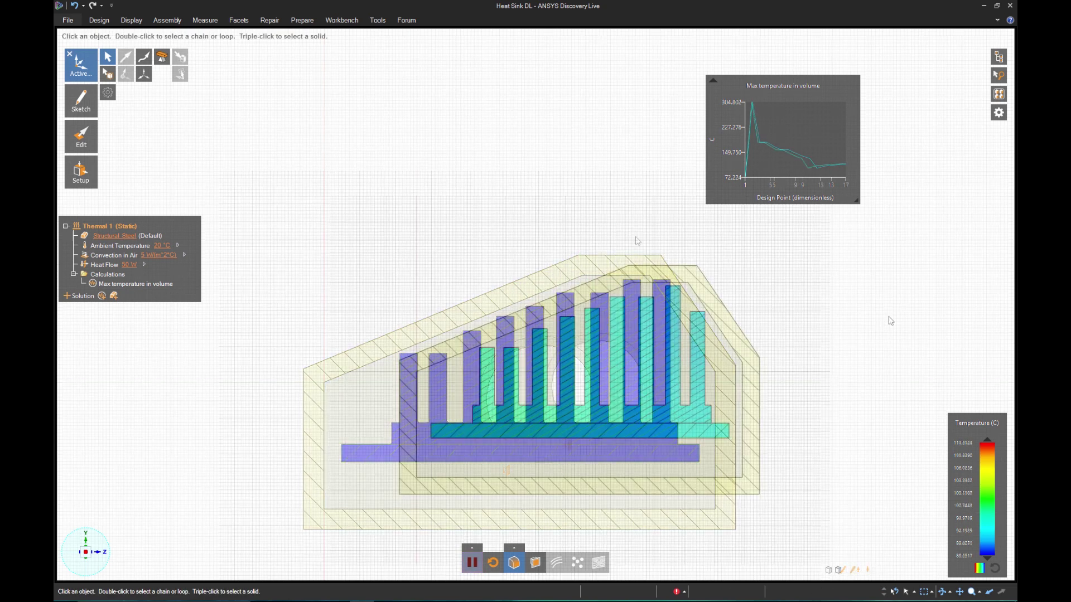
{"action": "middle_click_drag", "start_coordinate": [861, 320], "coordinate": [921, 295]}
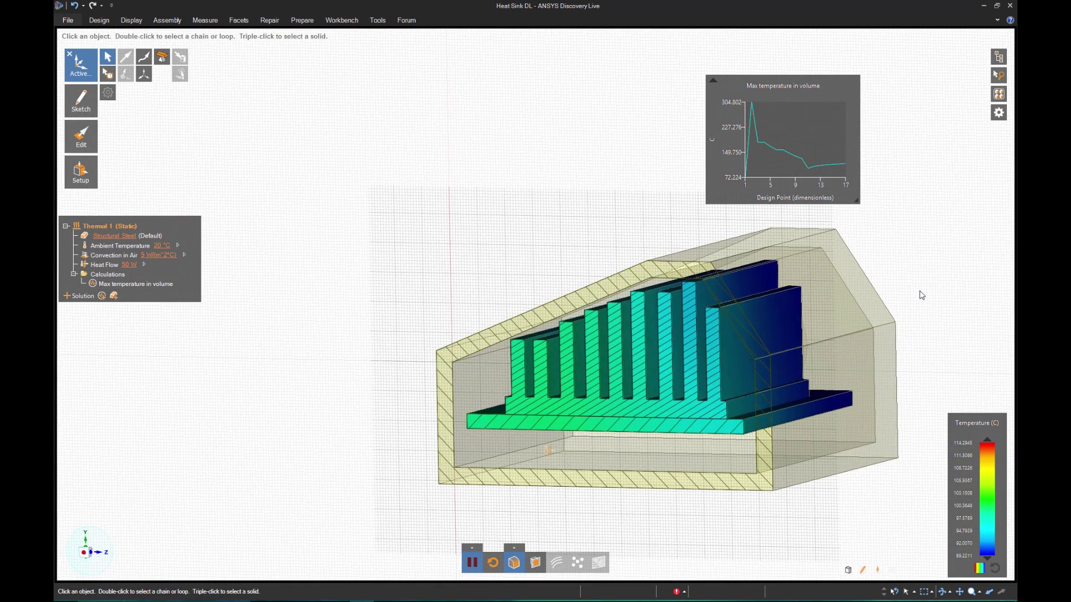
{"action": "key", "text": "d"}
Step: Assign the library material Copper to the finned heat sink body
{"action": "scroll", "coordinate": [962, 275], "scroll_direction": "down", "scroll_amount": 1}
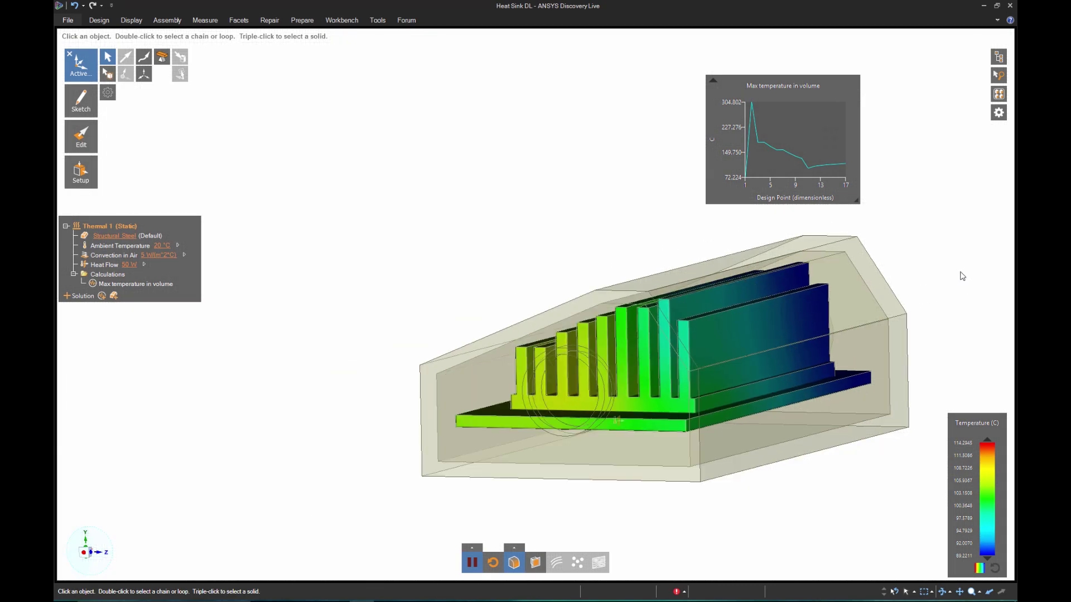
{"action": "middle_click_drag", "start_coordinate": [953, 261], "coordinate": [850, 259], "text": "ctrl"}
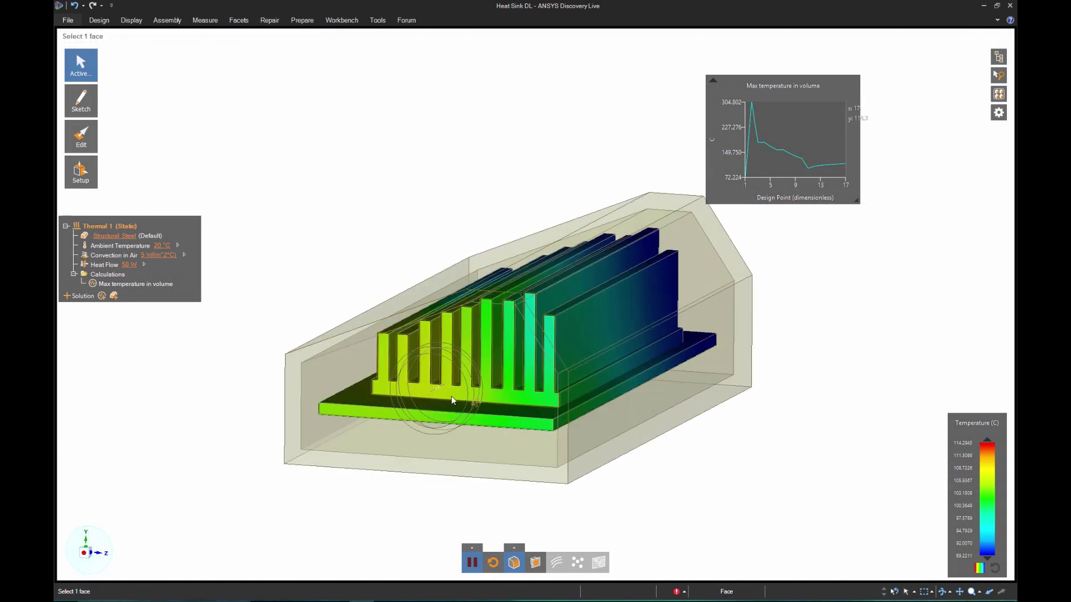
{"action": "left_click", "coordinate": [448, 393]}
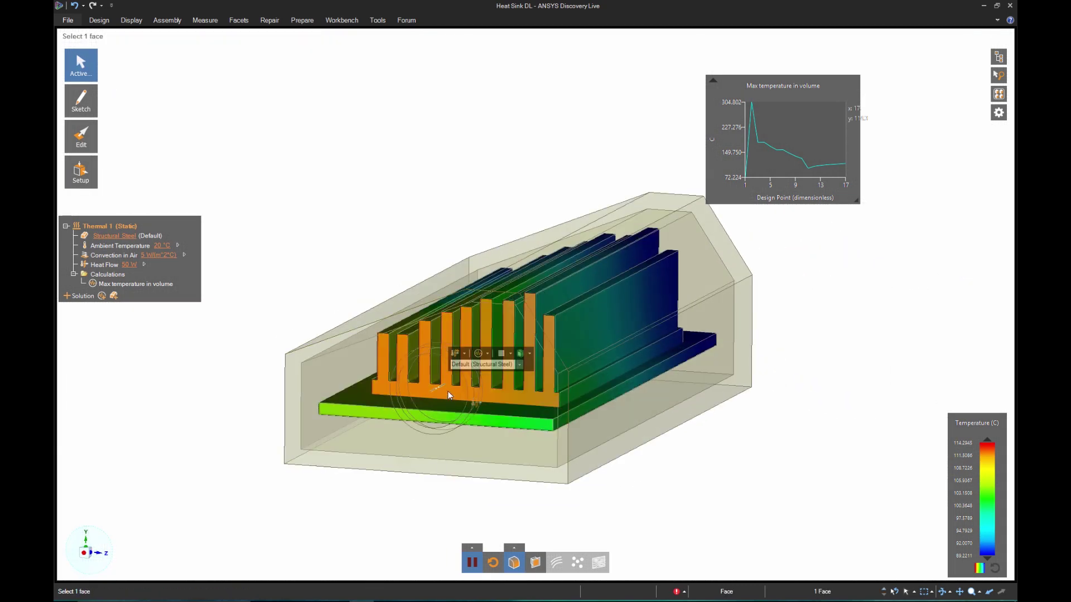
{"action": "right_click", "coordinate": [448, 394]}
{"action": "left_click", "coordinate": [514, 216]}
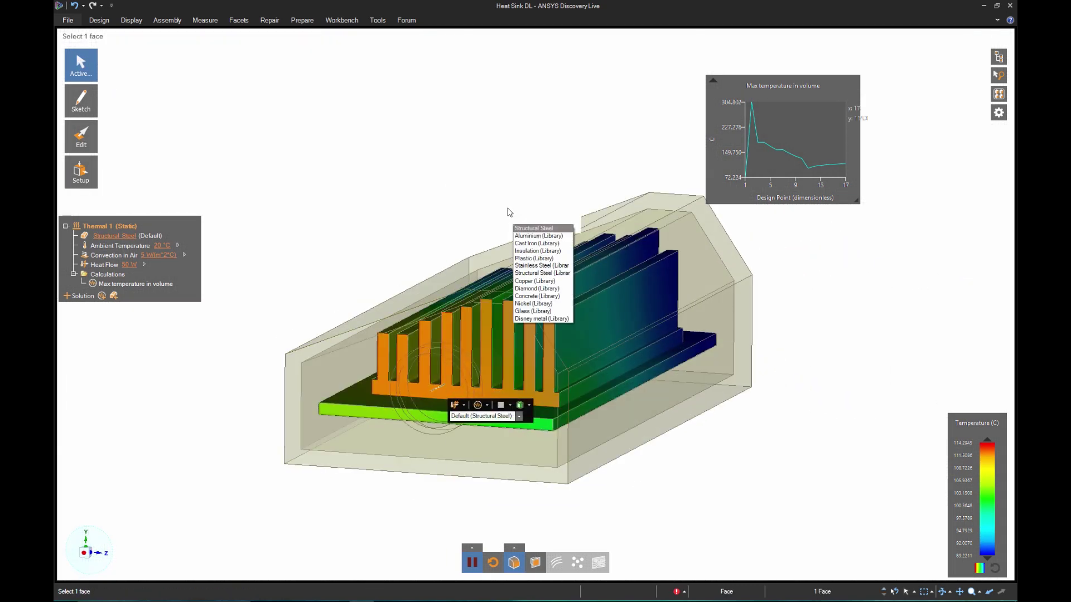
{"action": "left_click", "coordinate": [532, 282]}
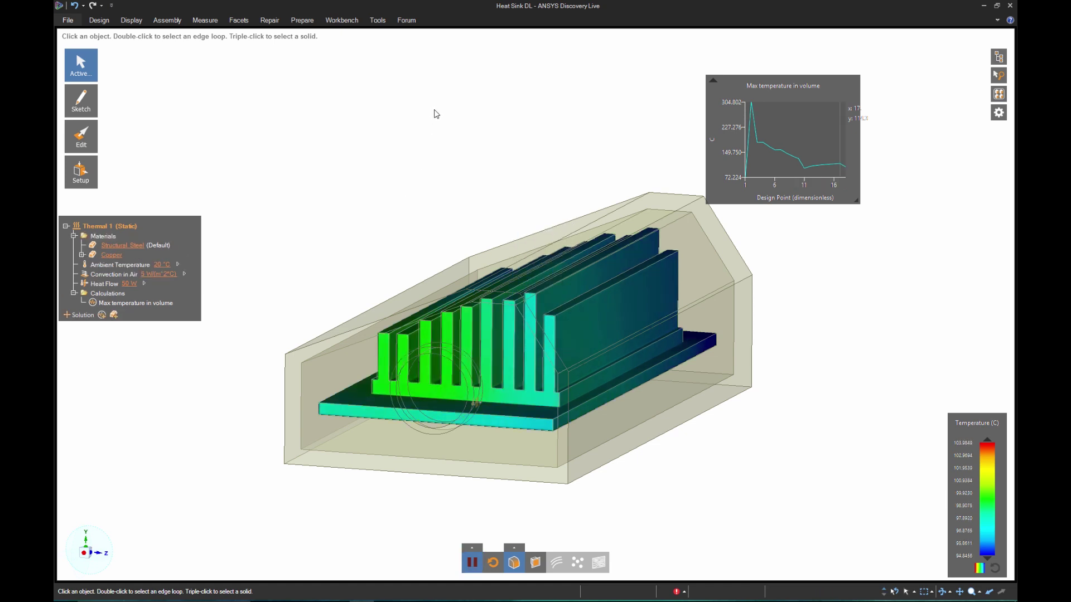
{"action": "middle_click_drag", "start_coordinate": [436, 142], "coordinate": [416, 141]}
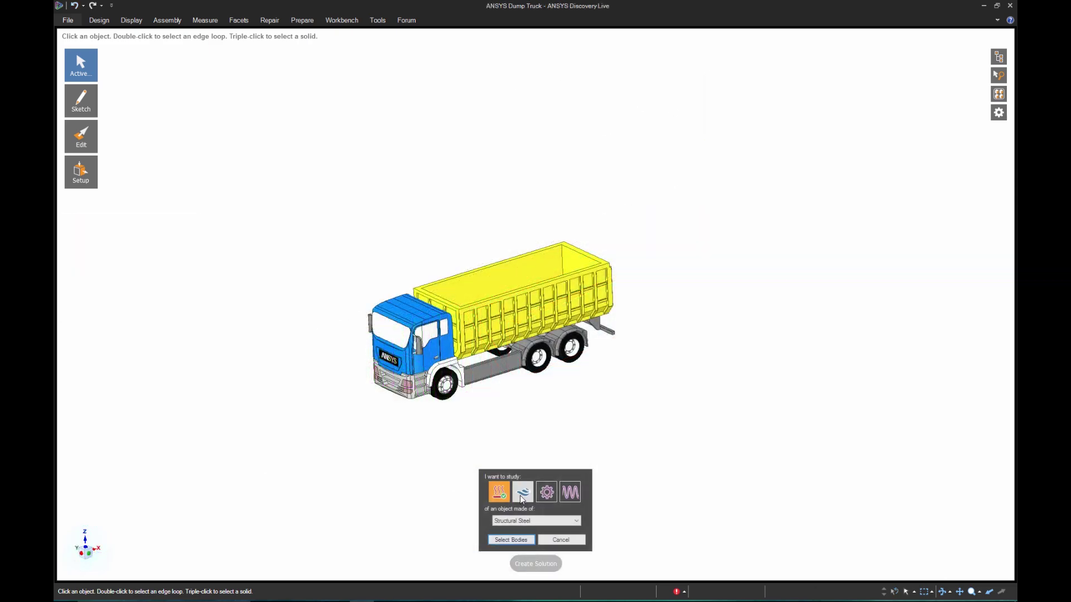
Step: Create an external airflow study of the dump truck with the inlet facing the cab and the ground plane below the wheels
{"action": "left_click", "coordinate": [522, 492]}
{"action": "left_click", "coordinate": [510, 540]}
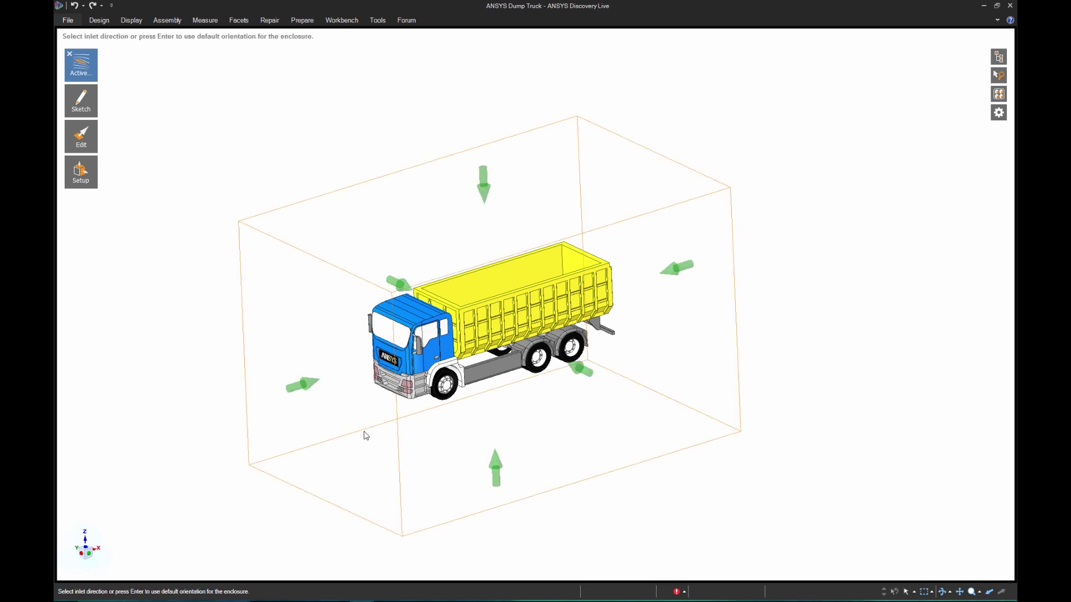
{"action": "left_click", "coordinate": [309, 390]}
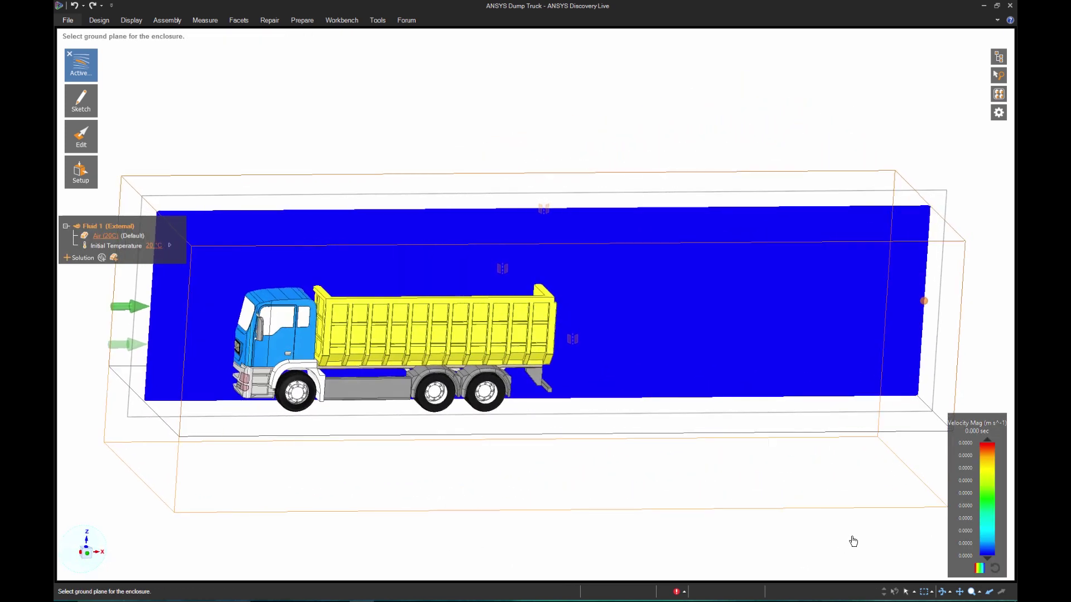
{"action": "left_click", "coordinate": [856, 553]}
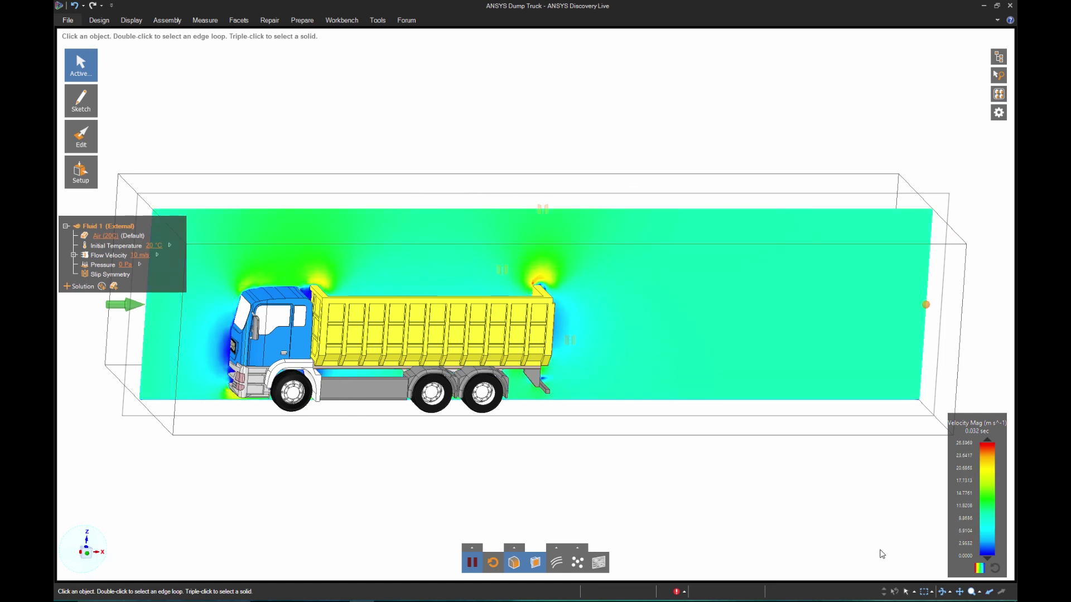
Step: Hide the Enclosure component and lower the streamline source in front of the truck's cab
{"action": "mouse_move", "coordinate": [998, 57]}
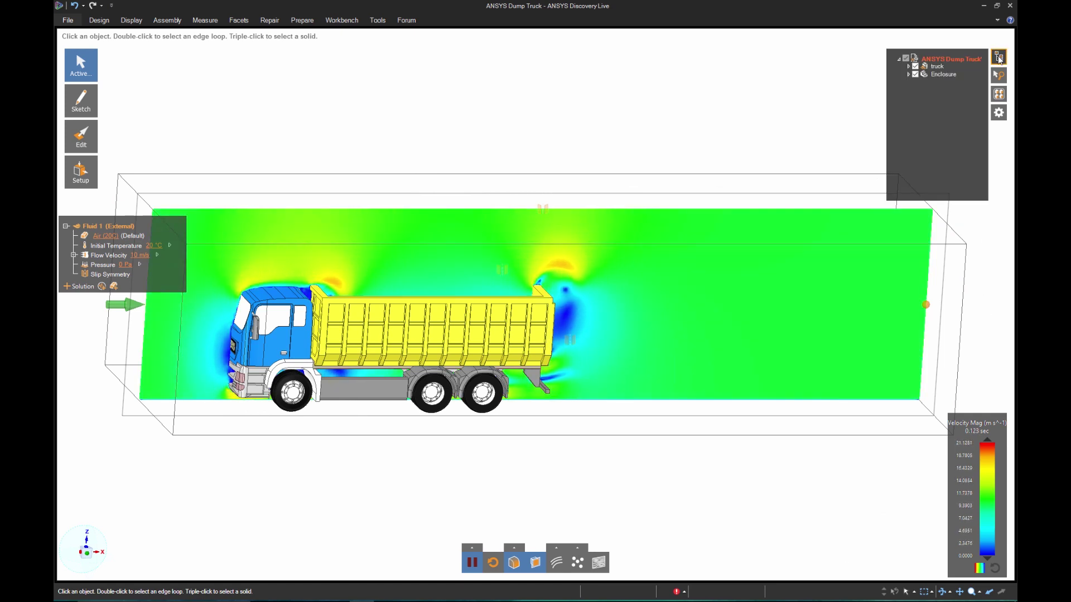
{"action": "left_click", "coordinate": [915, 74]}
{"action": "scroll", "coordinate": [699, 136], "scroll_direction": "down", "scroll_amount": 3}
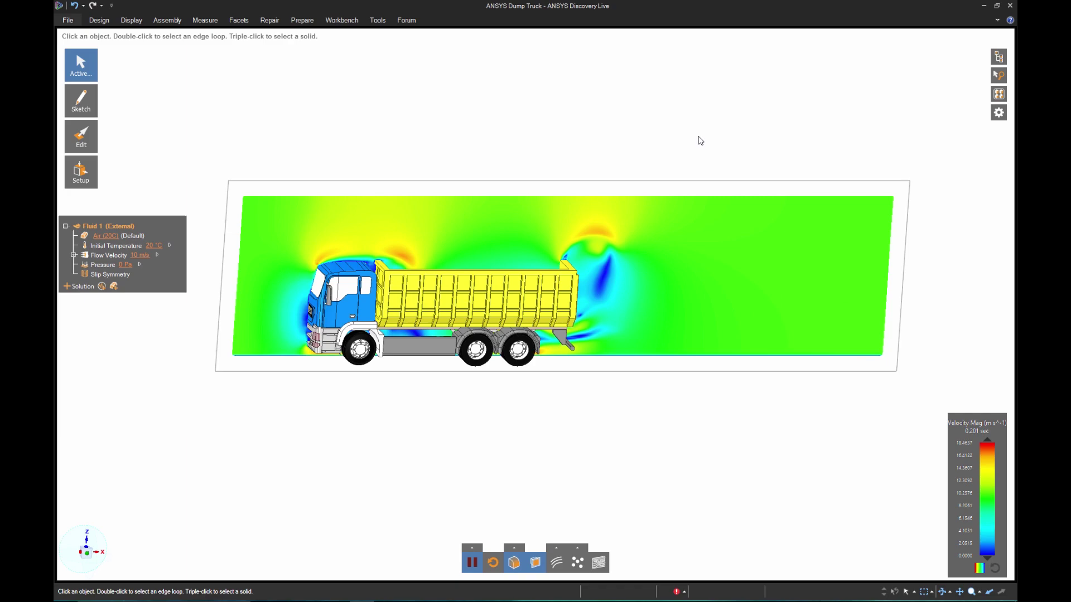
{"action": "middle_click_drag", "start_coordinate": [645, 440], "coordinate": [576, 424]}
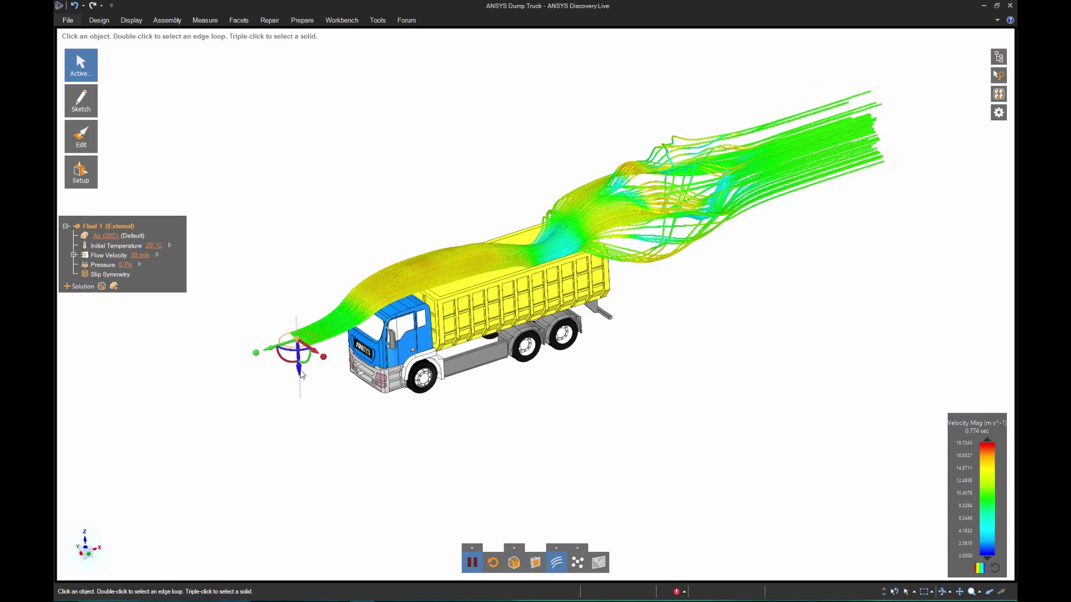
{"action": "left_click_drag", "start_coordinate": [300, 370], "coordinate": [305, 399]}
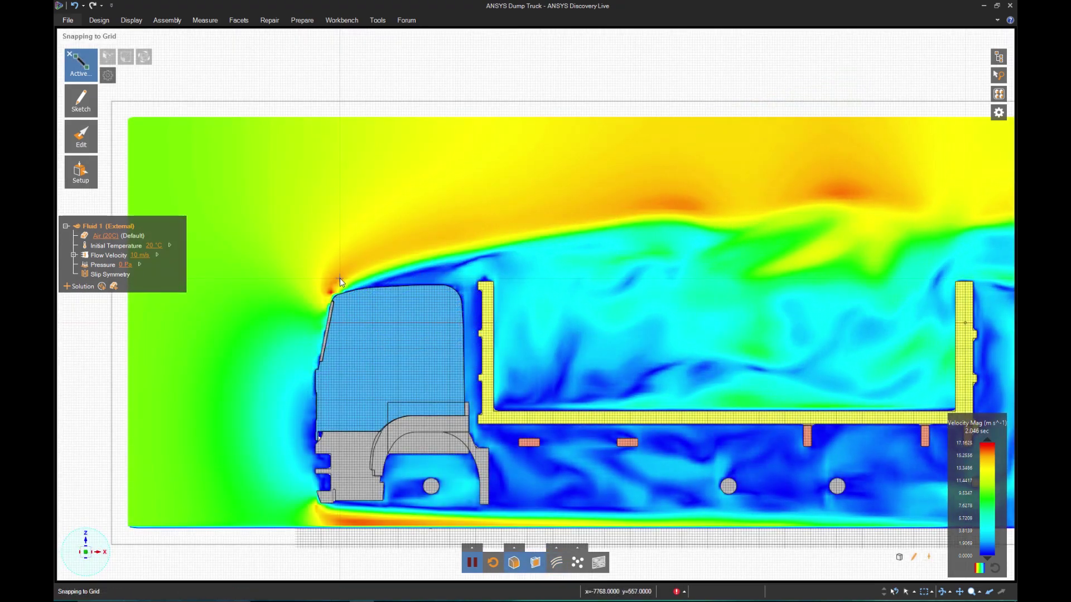
Step: Sketch a closed four-sided deflector profile above the cab roof, with a base about 1470 mm long
{"action": "left_click", "coordinate": [340, 277]}
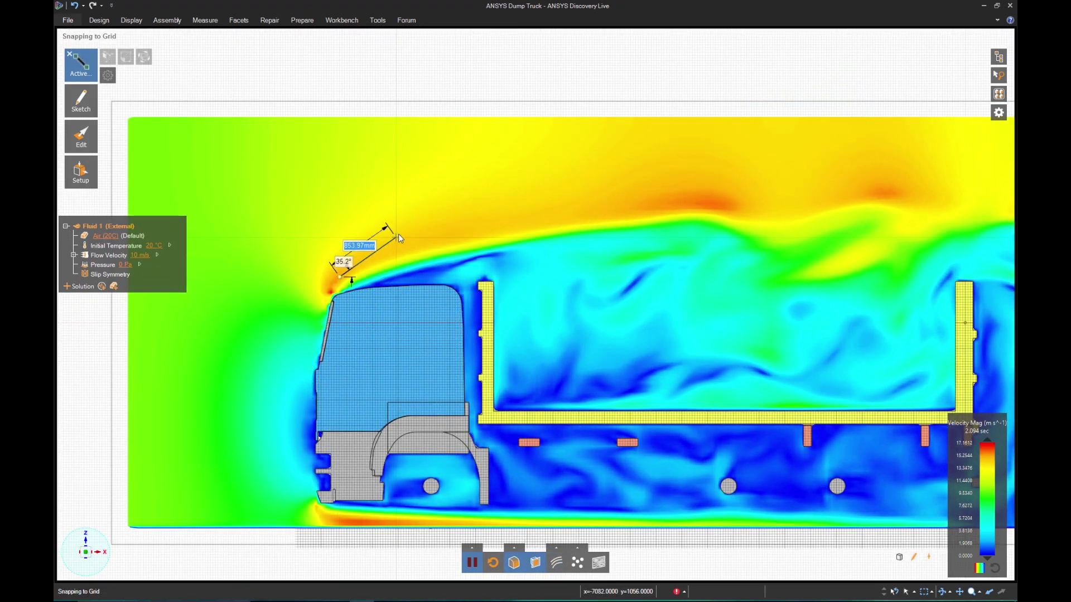
{"action": "left_click", "coordinate": [466, 196]}
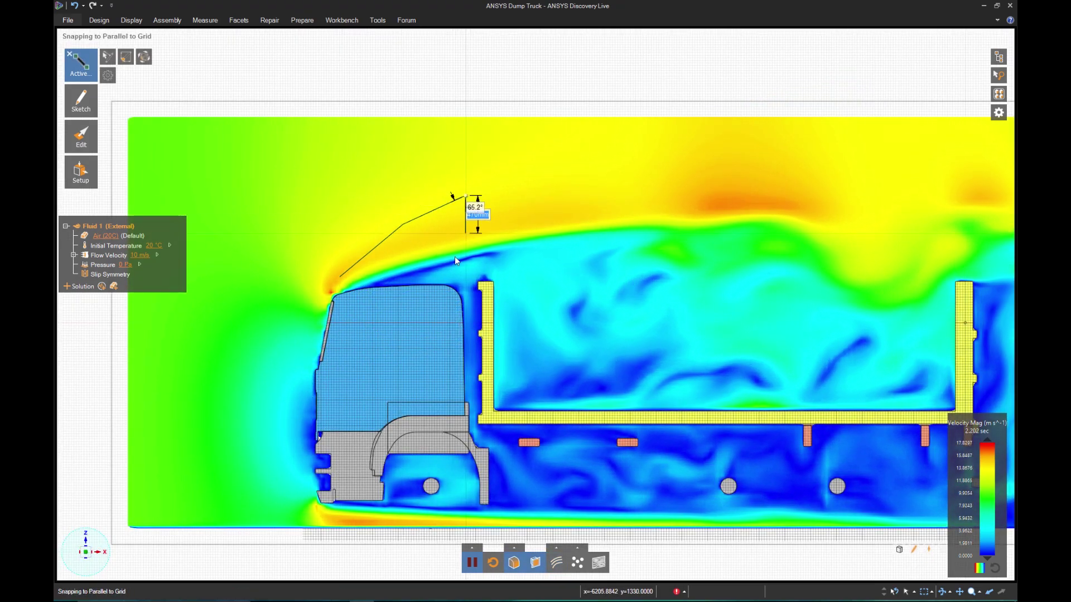
{"action": "left_click", "coordinate": [457, 276]}
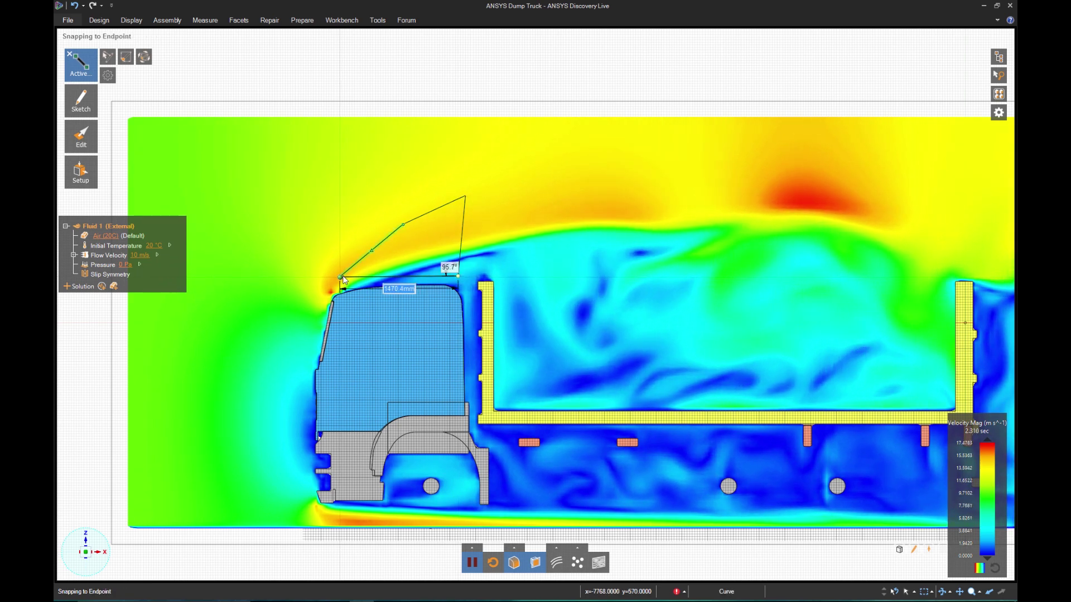
{"action": "left_click", "coordinate": [339, 277]}
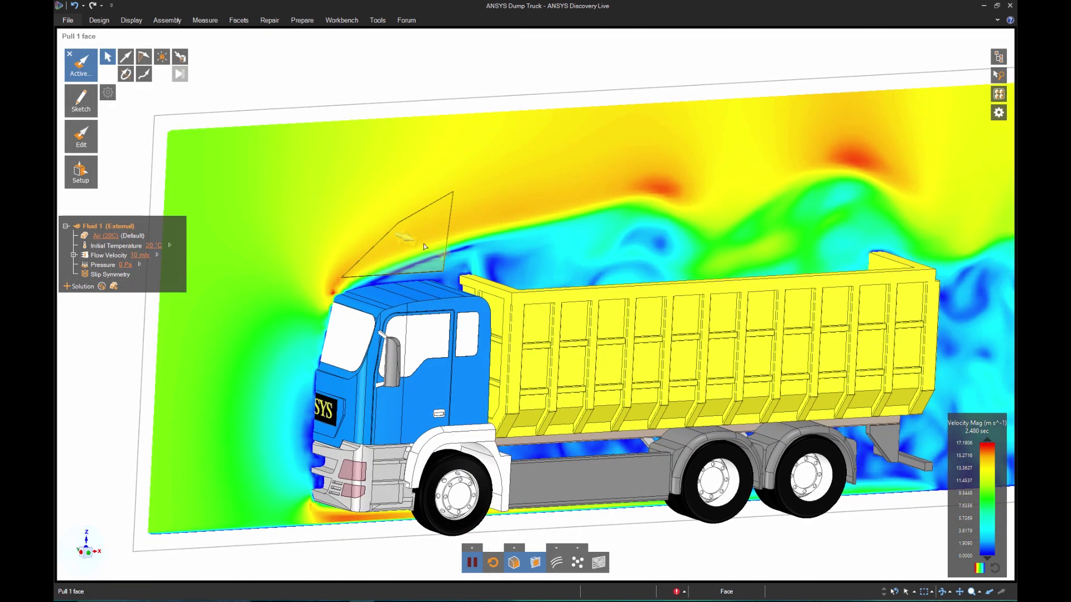
Step: Pull the deflector profile sideways from the truck's midplane to the near side of the cab to form a solid
{"action": "left_click", "coordinate": [423, 243]}
{"action": "left_click_drag", "start_coordinate": [430, 237], "coordinate": [457, 263]}
{"action": "left_click", "coordinate": [405, 101]}
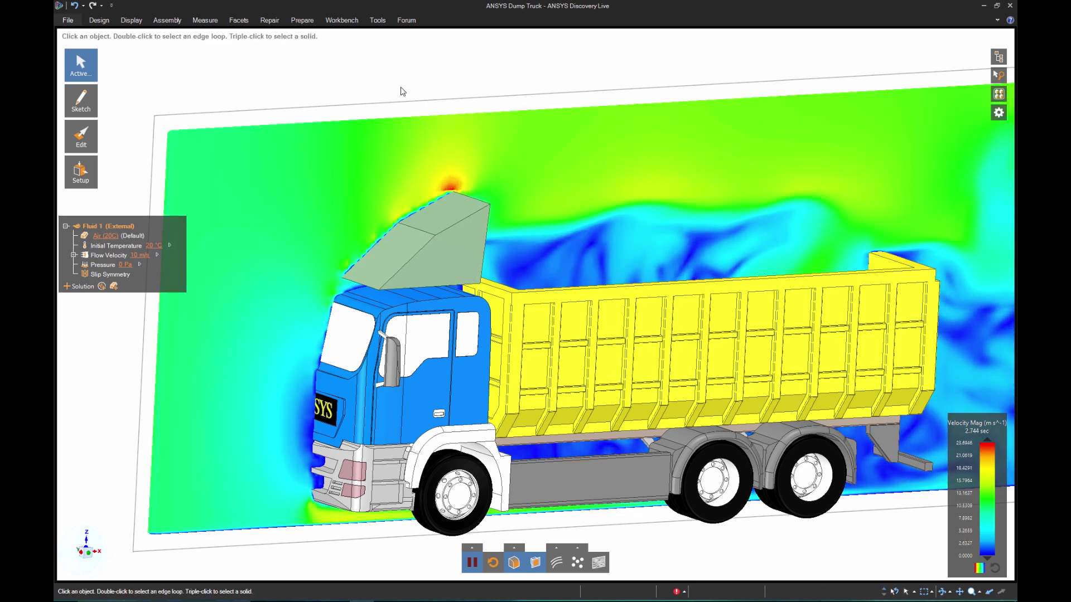
Step: Copy the whole truck with its roof deflector along its length to place a second truck behind the first
{"action": "scroll", "coordinate": [400, 94], "scroll_direction": "down", "scroll_amount": 5}
{"action": "middle_click_drag", "start_coordinate": [502, 439], "coordinate": [495, 460]}
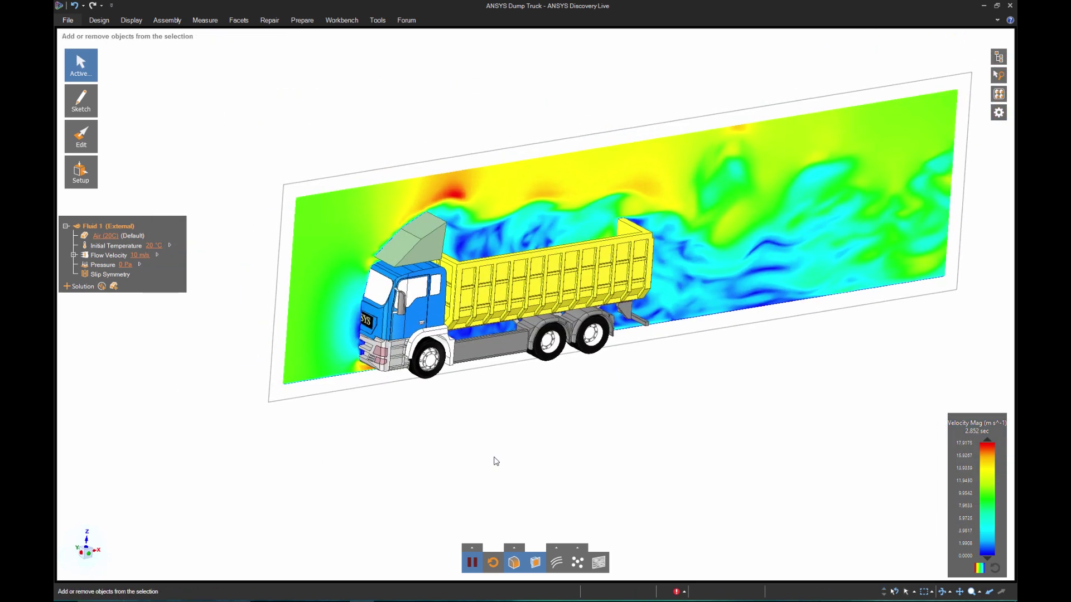
{"action": "left_click_drag", "start_coordinate": [311, 156], "coordinate": [752, 504]}
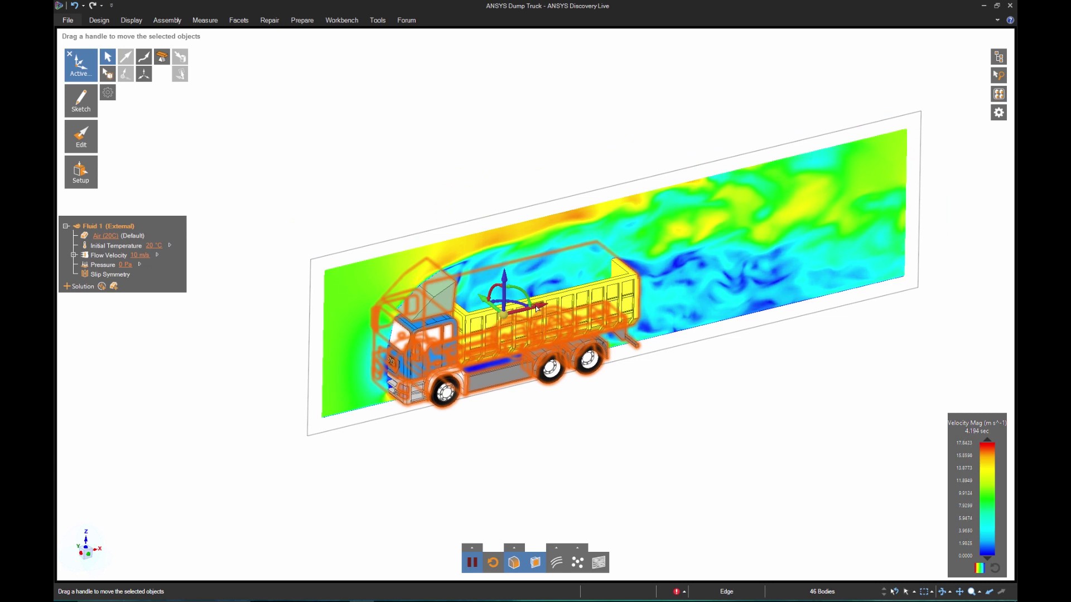
{"action": "left_click_drag", "start_coordinate": [537, 308], "coordinate": [809, 253], "text": "ctrl"}
{"action": "left_click", "coordinate": [683, 443]}
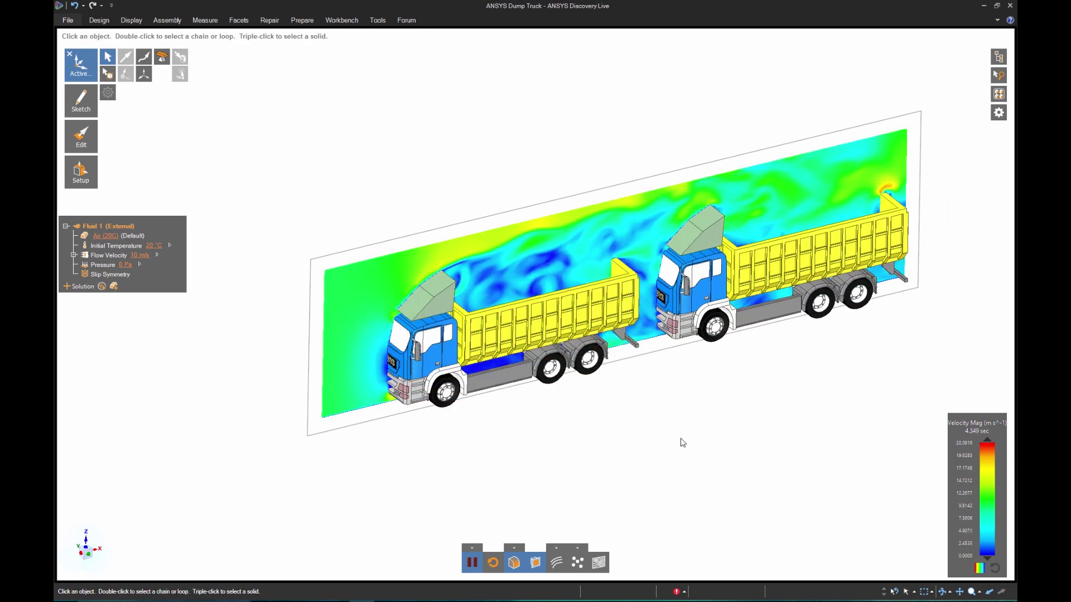
{"action": "middle_click_drag", "start_coordinate": [699, 432], "coordinate": [674, 449], "text": "ctrl"}
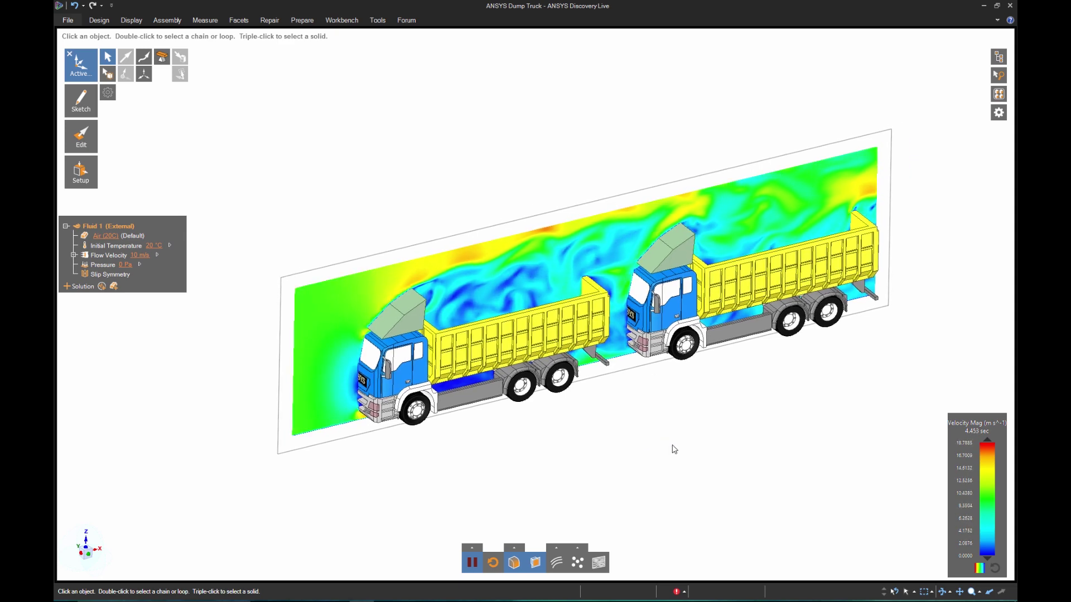